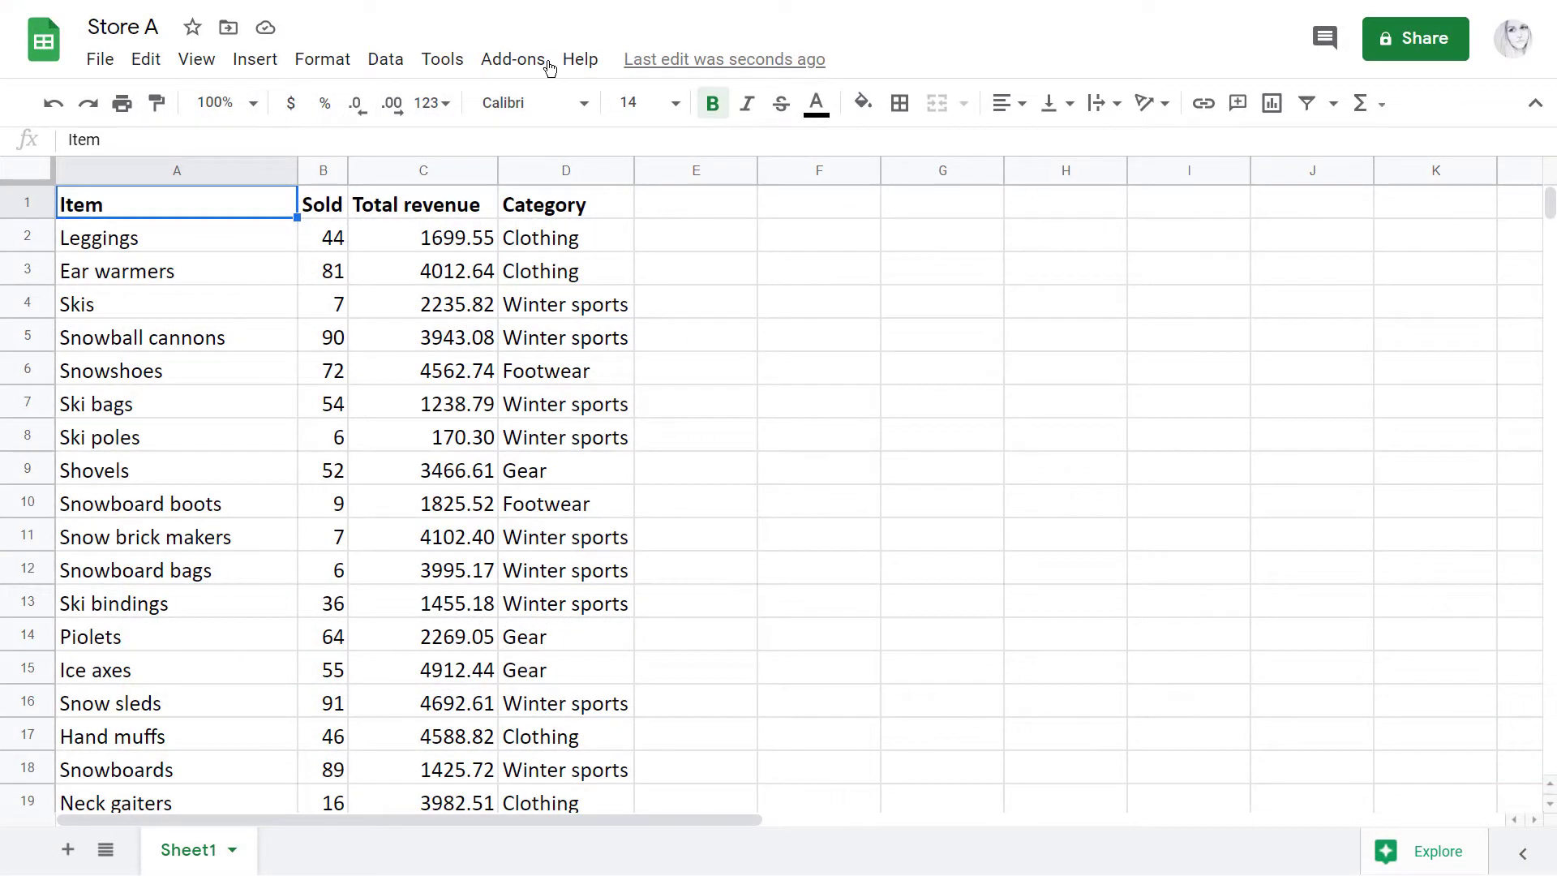
scroll(714, 288, "down", 3)
scroll(713, 288, "down", 3)
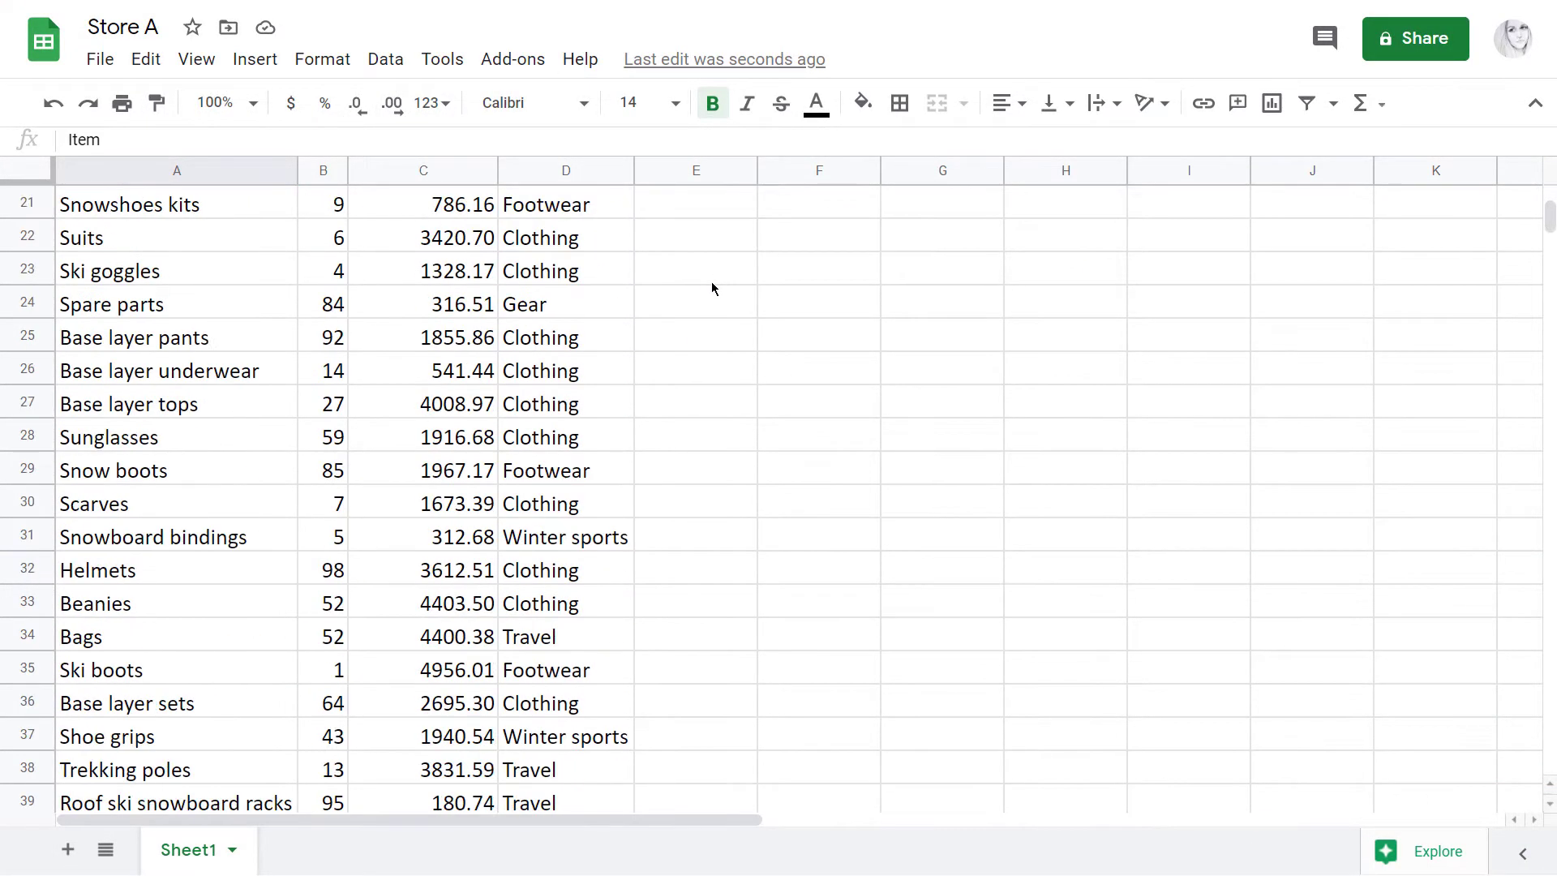
scroll(714, 288, "down", 3)
scroll(714, 289, "down", 3)
scroll(713, 289, "up", 4)
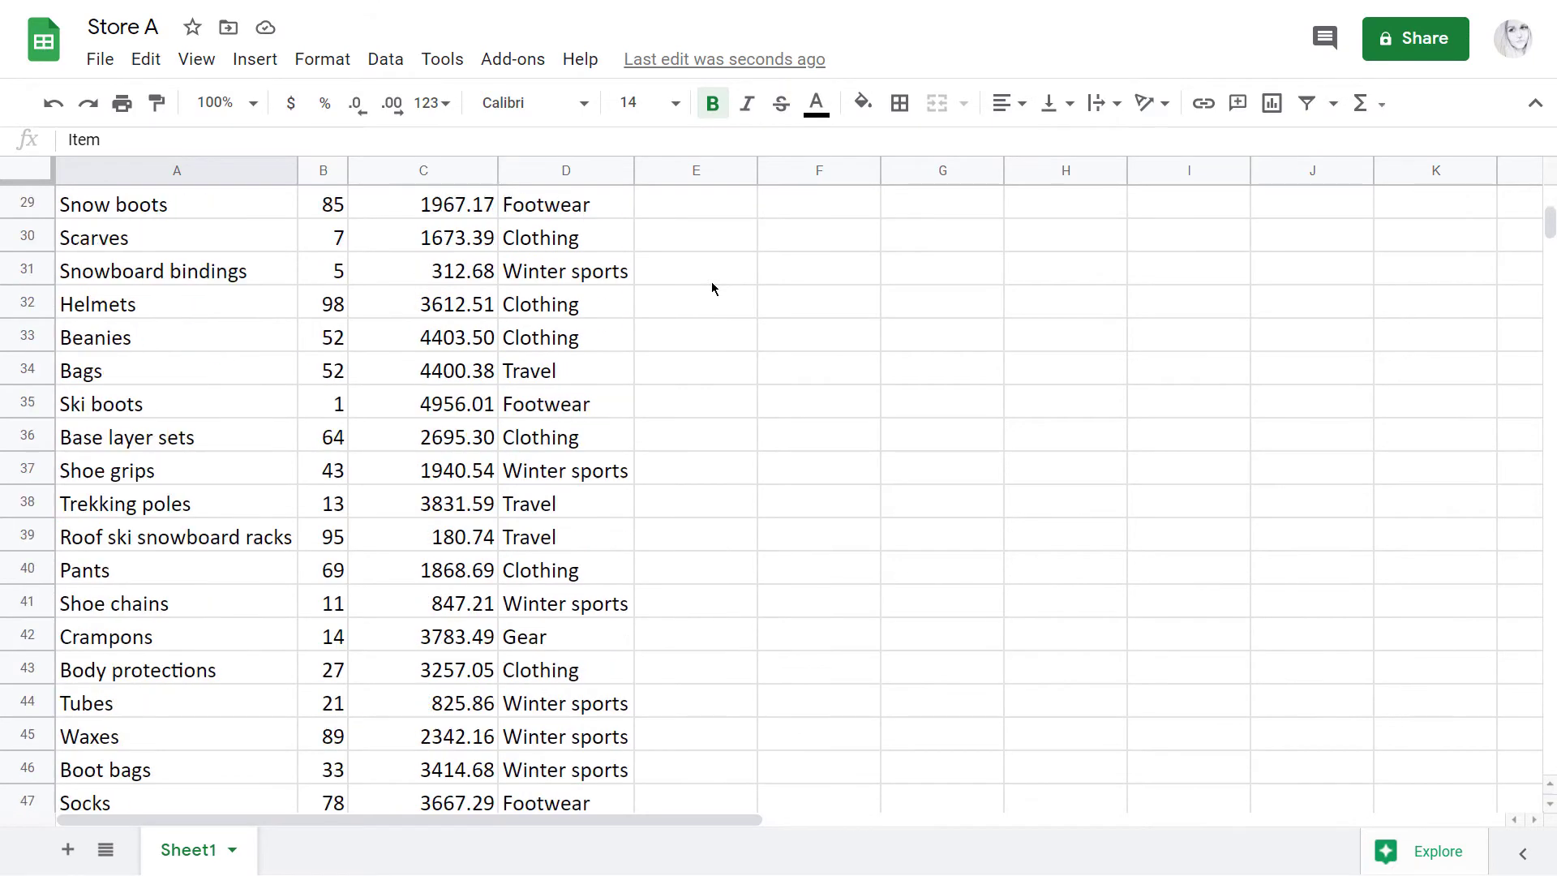
scroll(713, 288, "up", 5)
scroll(712, 288, "up", 3)
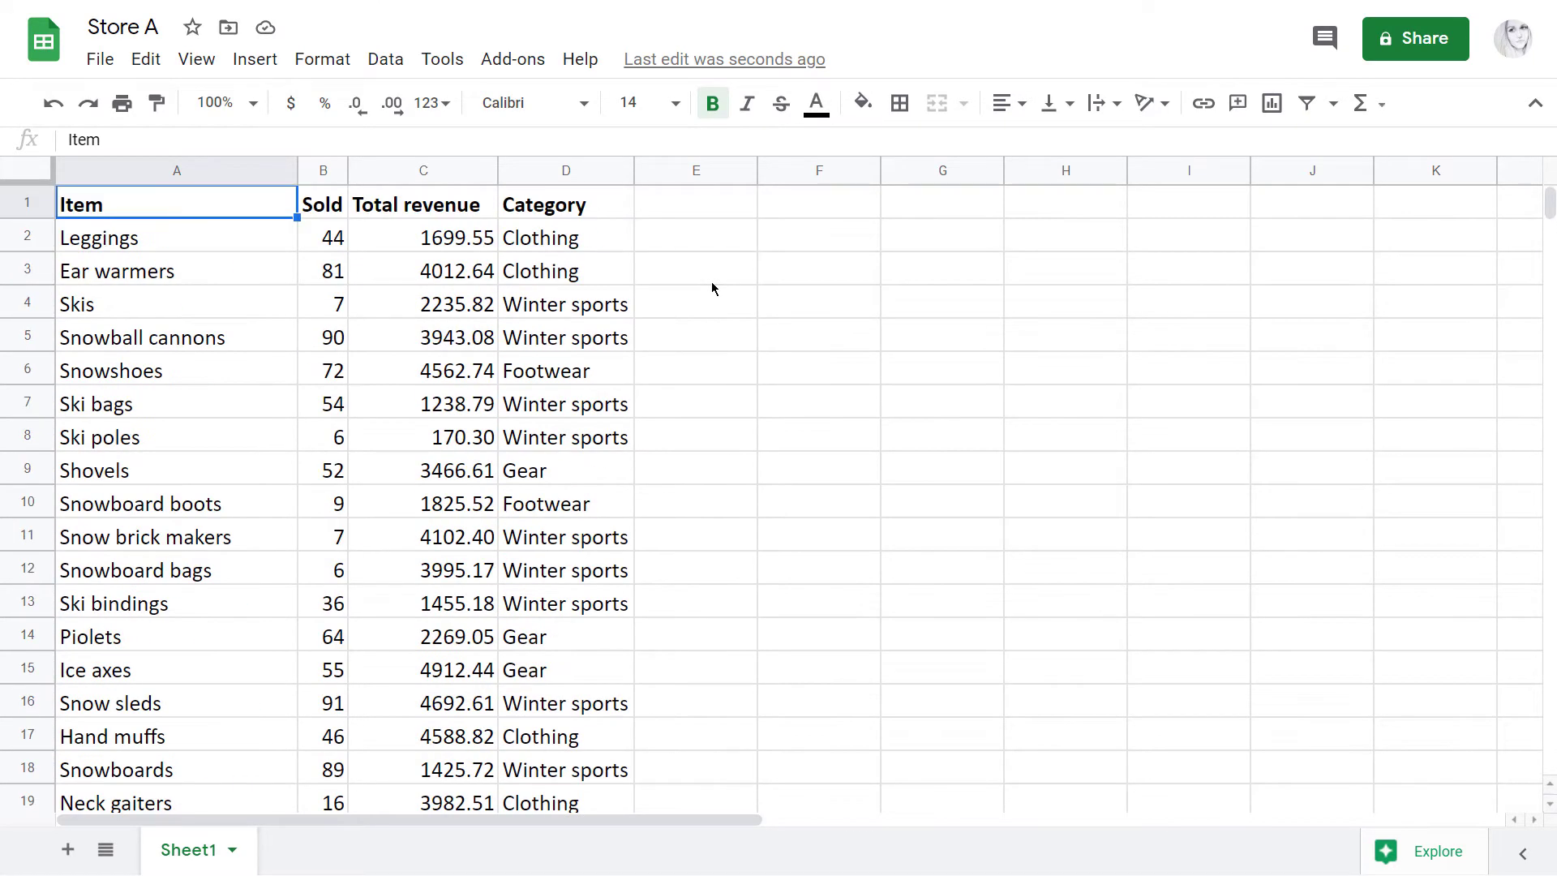
scroll(713, 287, "down", 2)
scroll(713, 289, "down", 3)
scroll(713, 288, "down", 4)
scroll(714, 288, "down", 3)
scroll(712, 282, "up", 3)
scroll(712, 282, "up", 4)
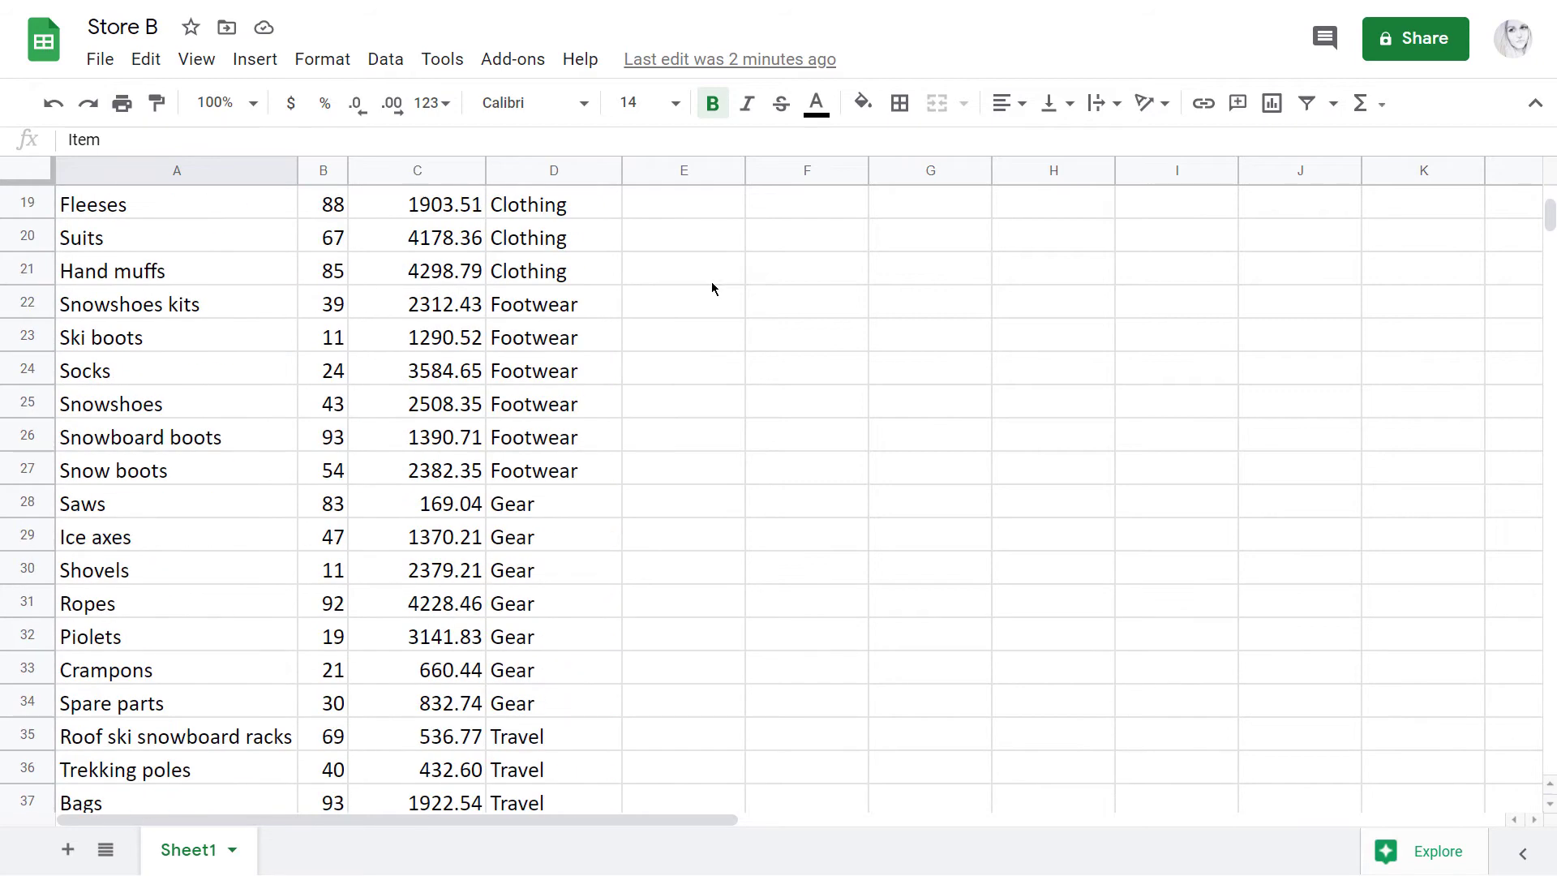
scroll(712, 282, "up", 3)
scroll(712, 282, "up", 3)
scroll(711, 282, "down", 2)
scroll(712, 281, "down", 3)
scroll(712, 281, "down", 6)
scroll(712, 282, "down", 3)
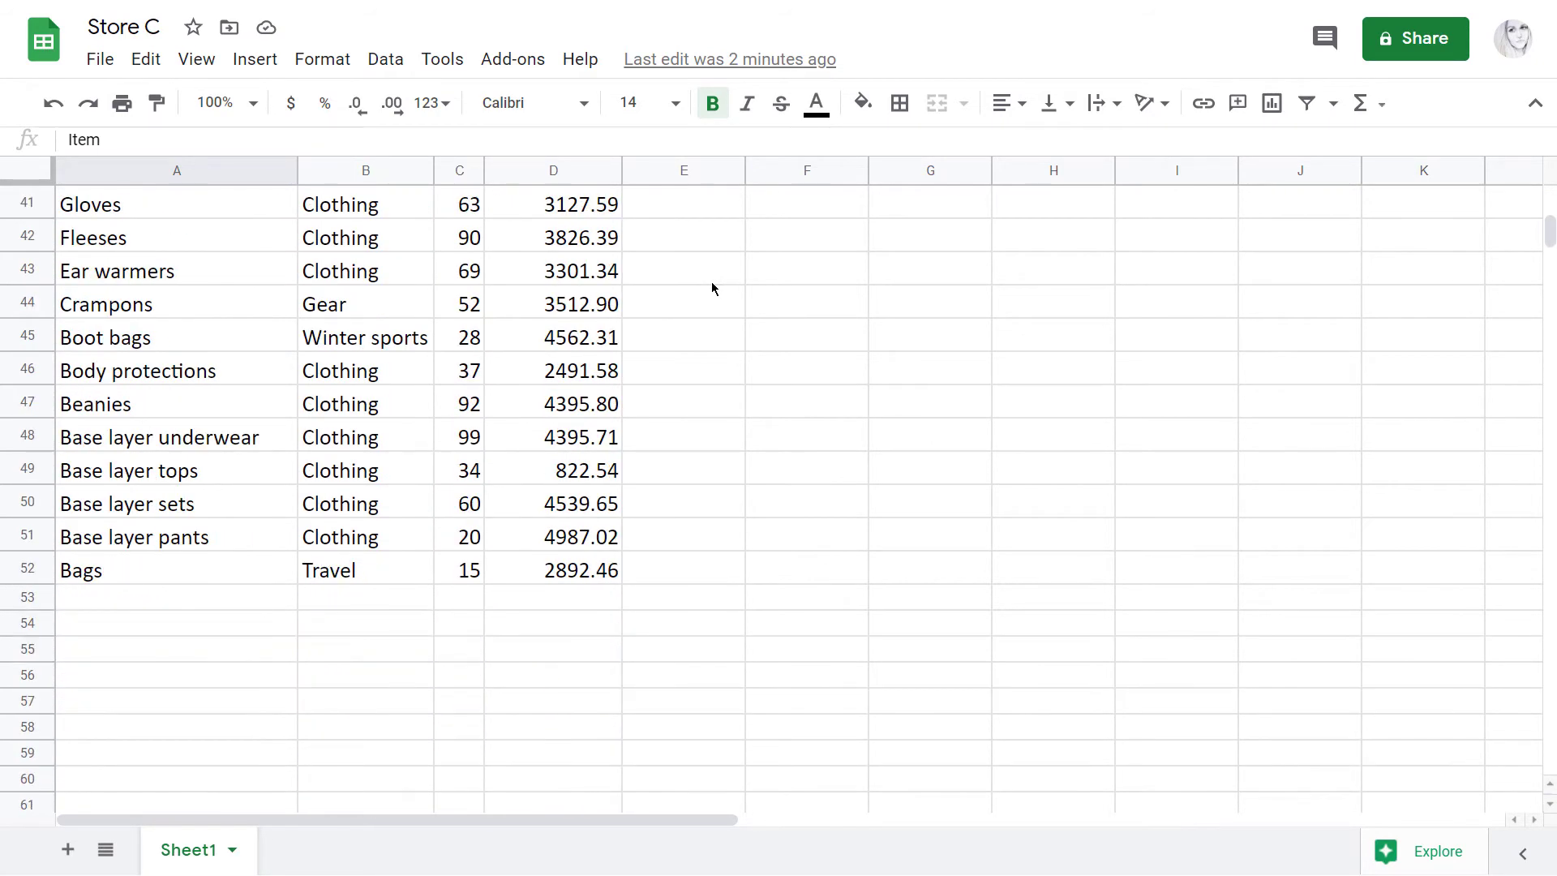
scroll(711, 281, "up", 3)
scroll(711, 281, "up", 4)
scroll(712, 287, "up", 4)
scroll(712, 287, "up", 2)
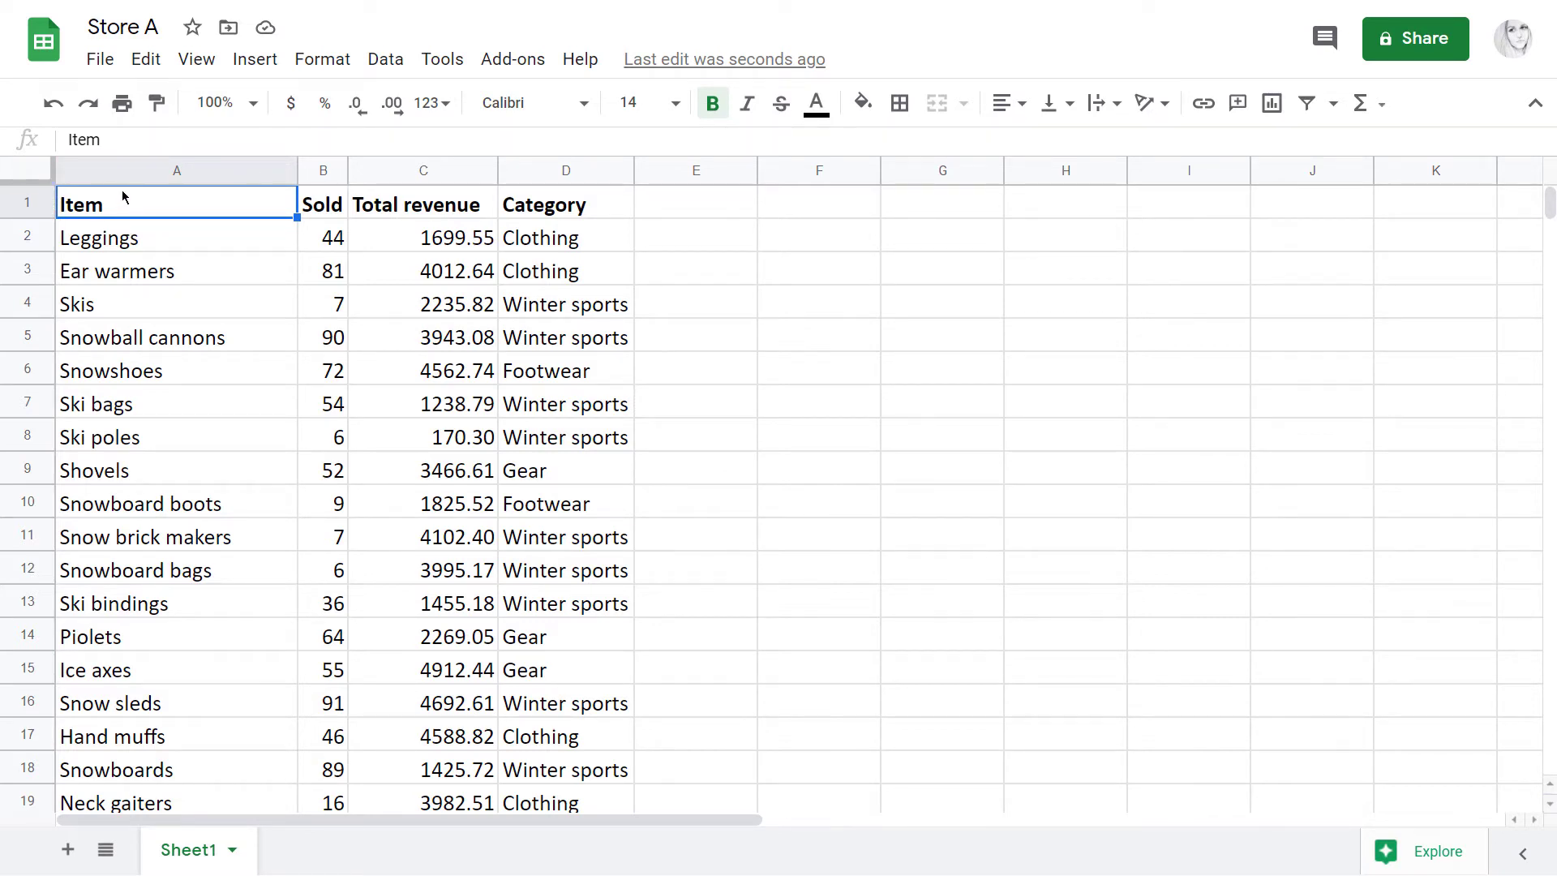
Launch Power Tools' Consolidate sheets tool and tick Store A's Sheet1 as the first source.
left_click(513, 58)
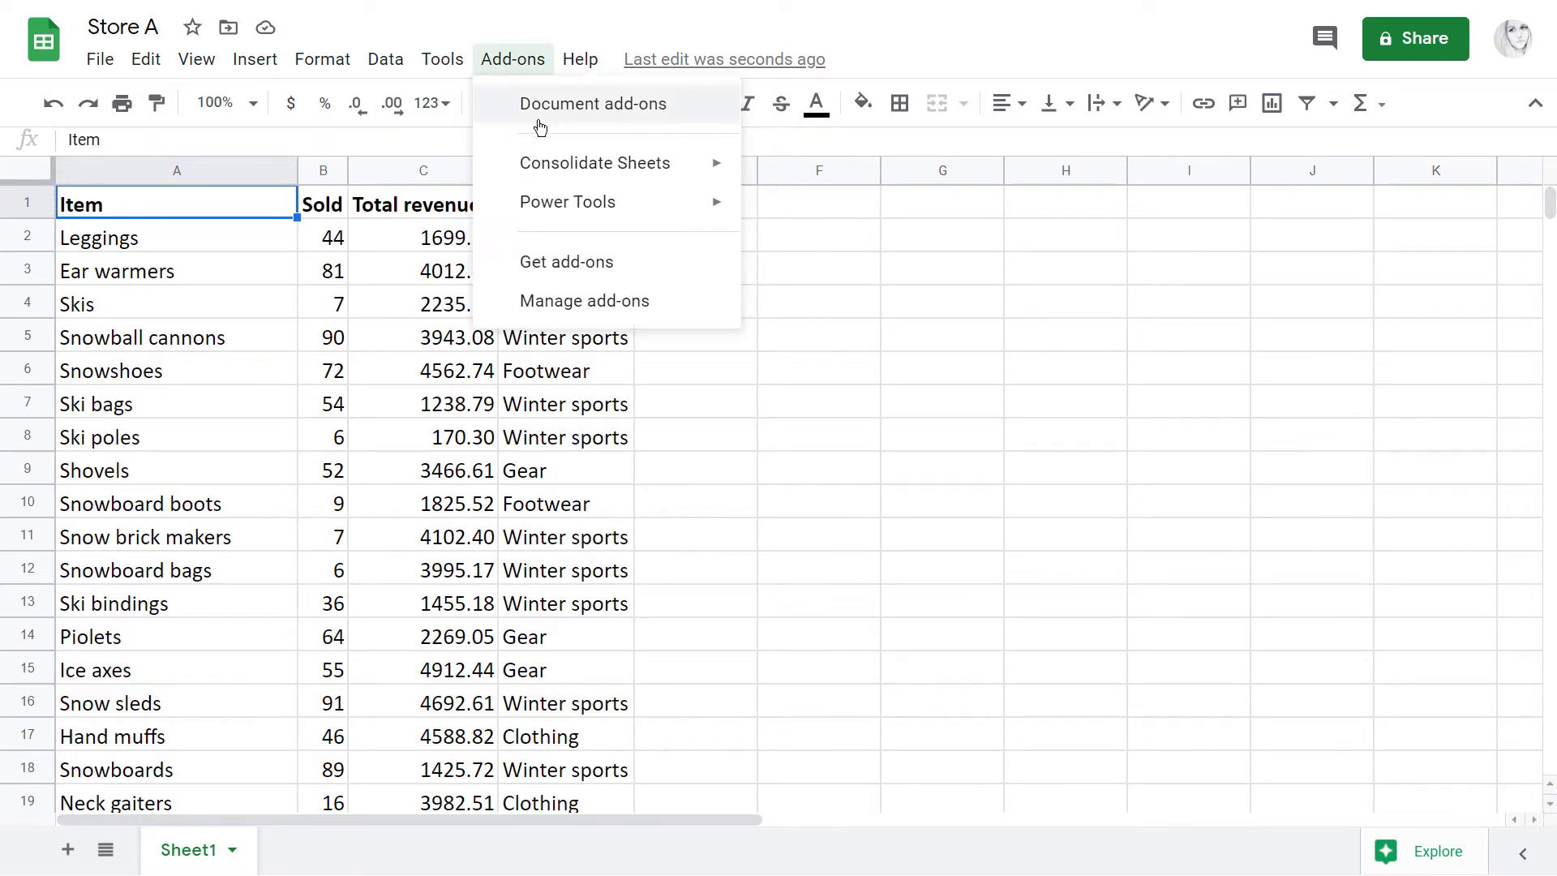
left_click(810, 212)
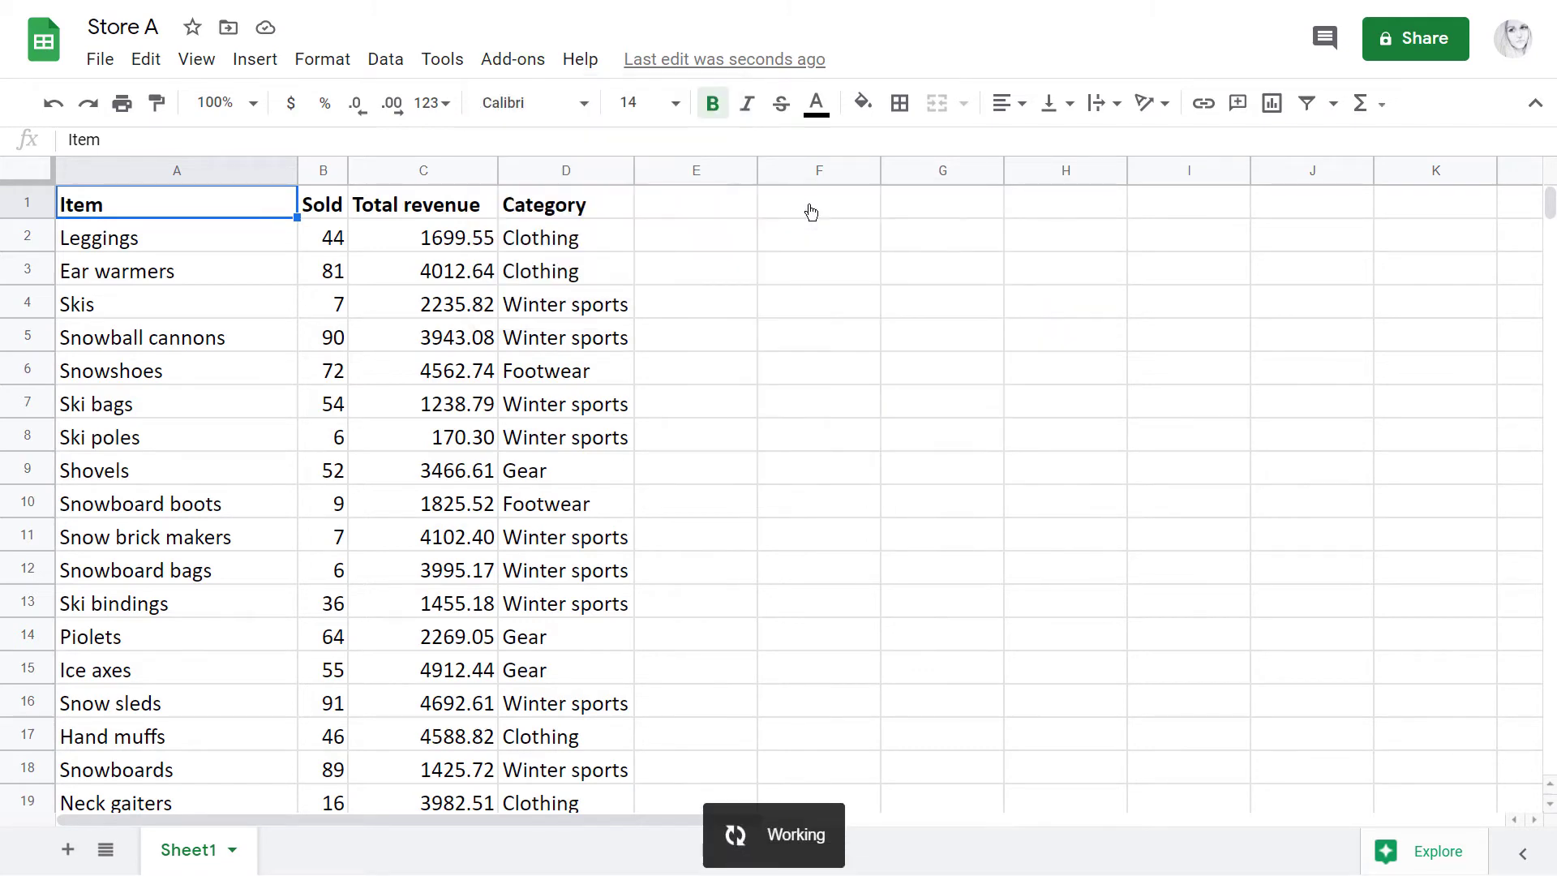
left_click(1373, 233)
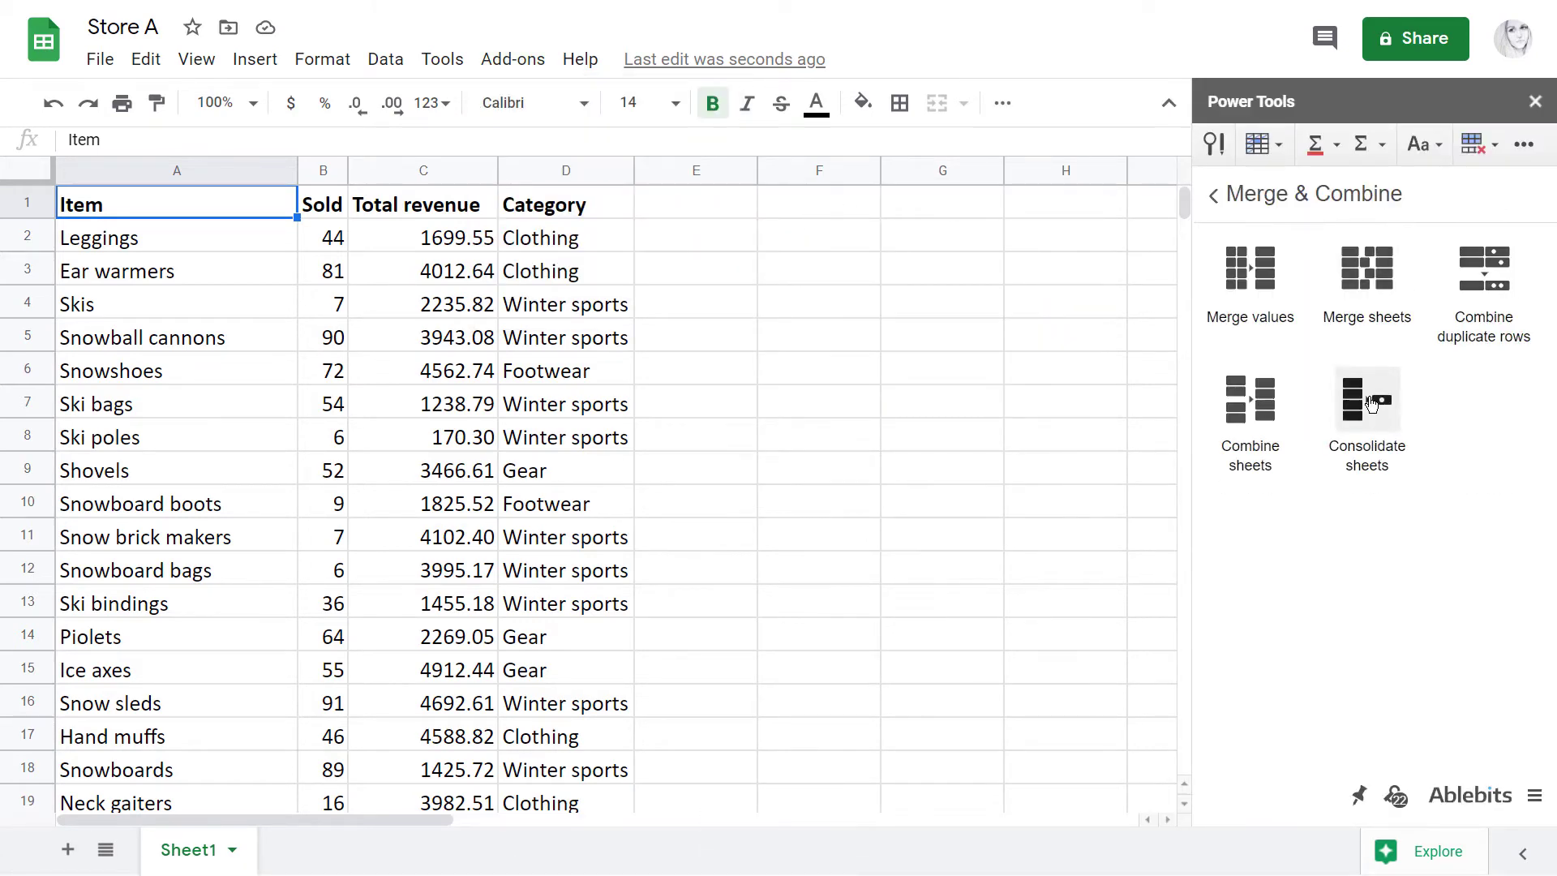
left_click(1369, 401)
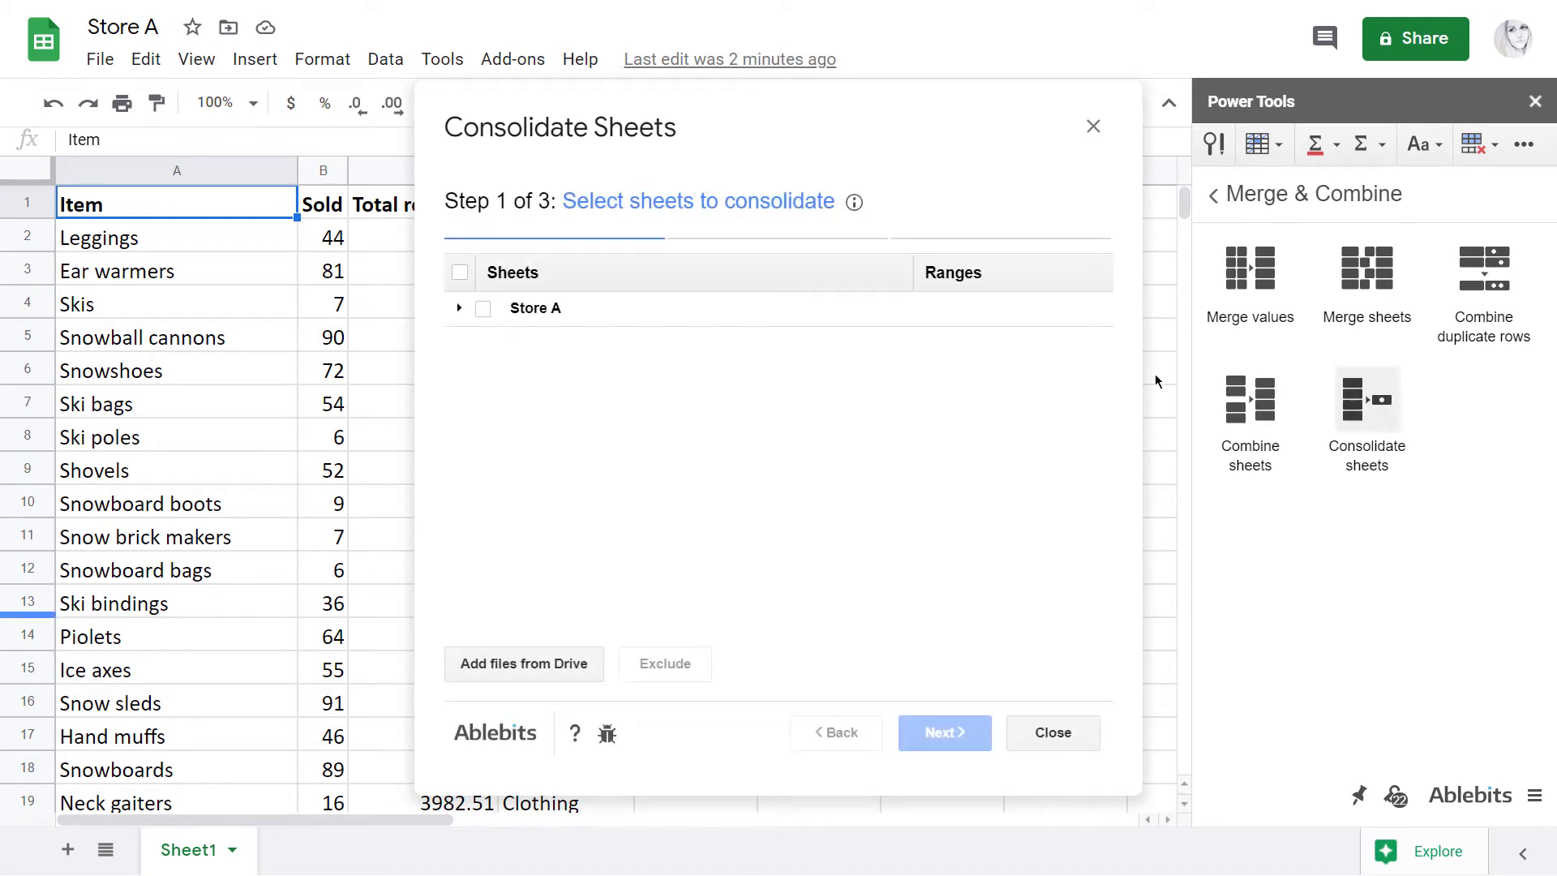
left_click(457, 310)
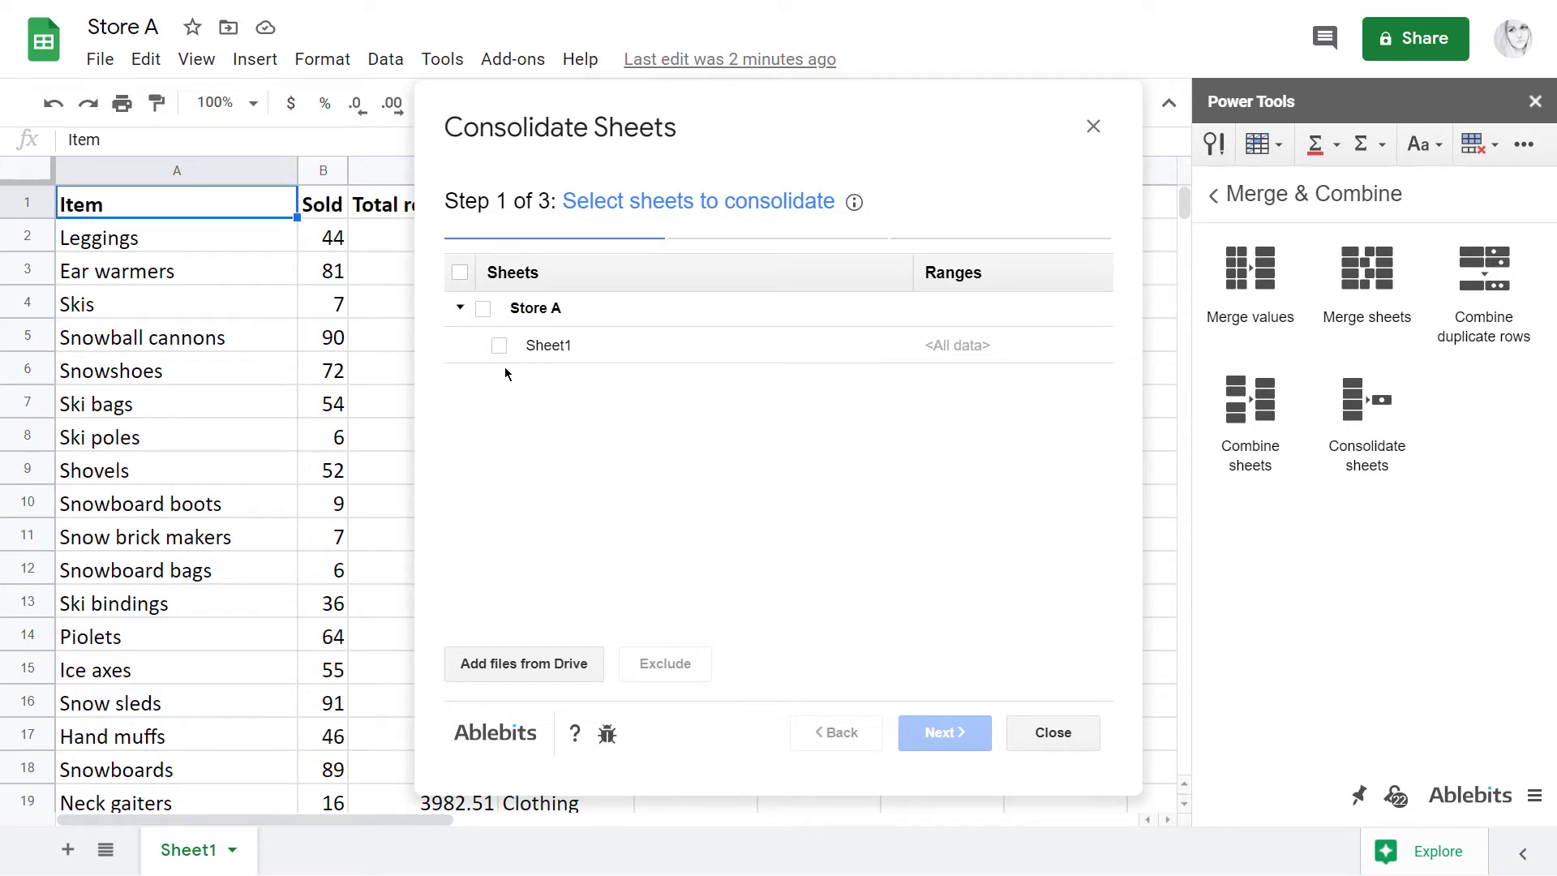
left_click(499, 345)
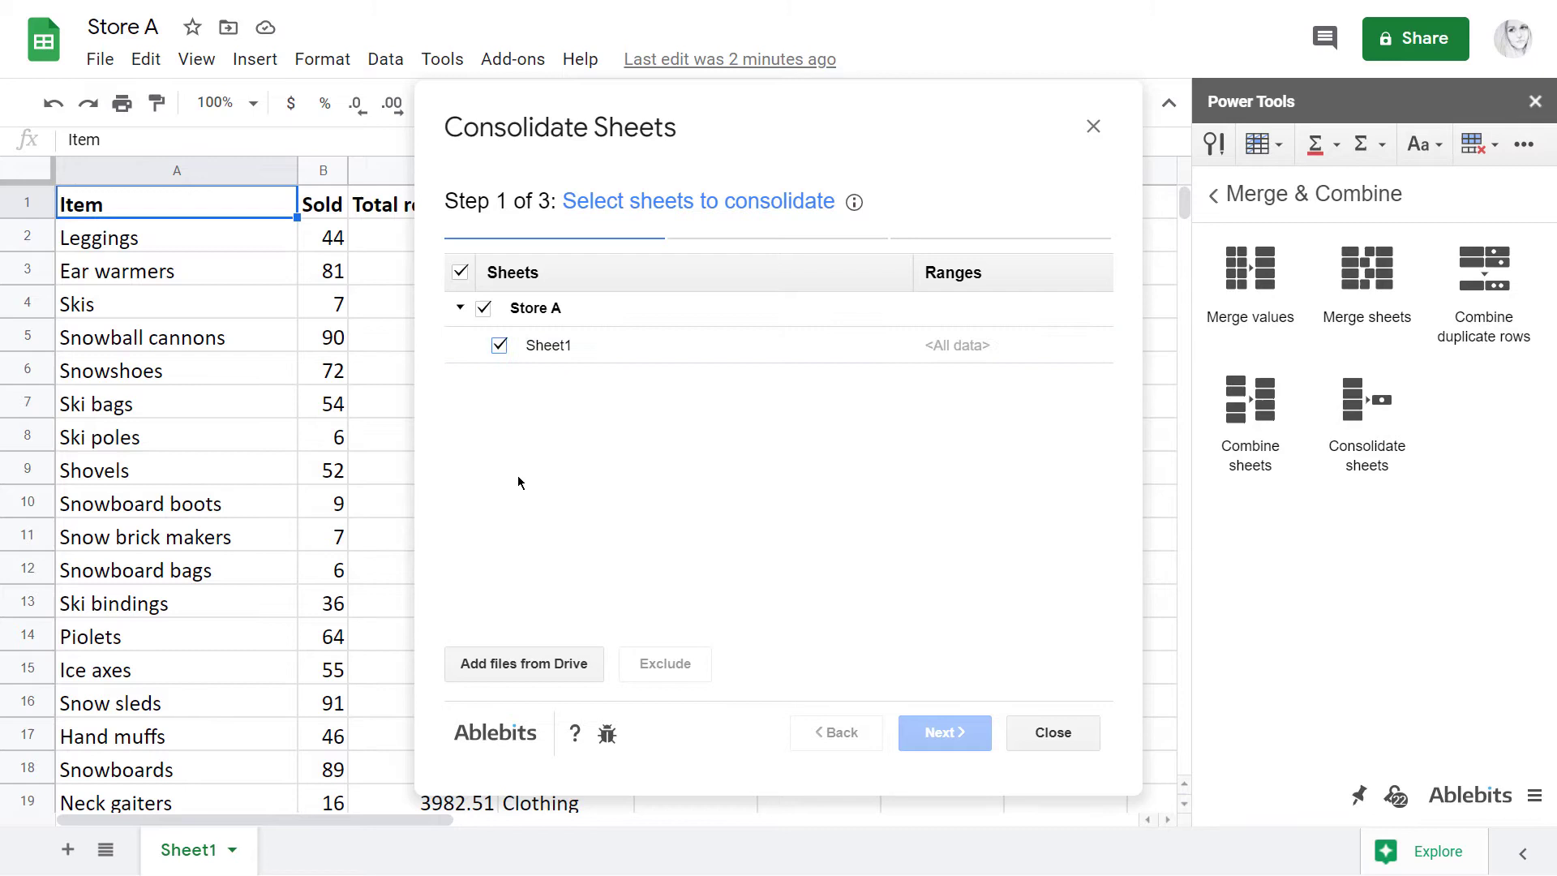
Search Drive for 'store', add the Store B and Store C files, and tick both.
left_click(521, 667)
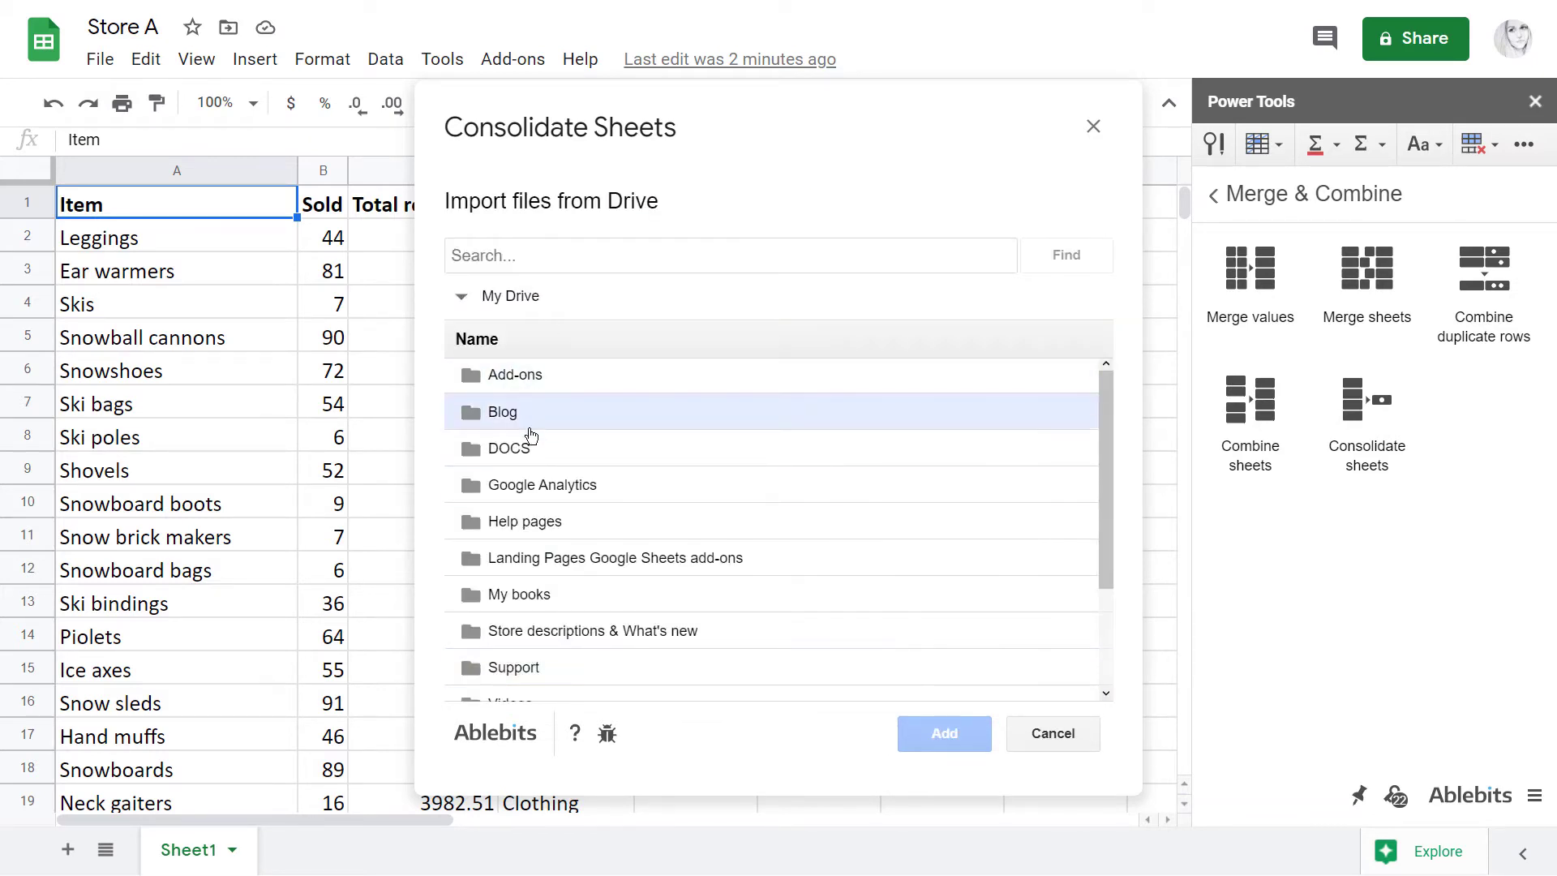
scroll(494, 556, "down", 2)
scroll(539, 557, "down", 2)
scroll(528, 494, "up", 5)
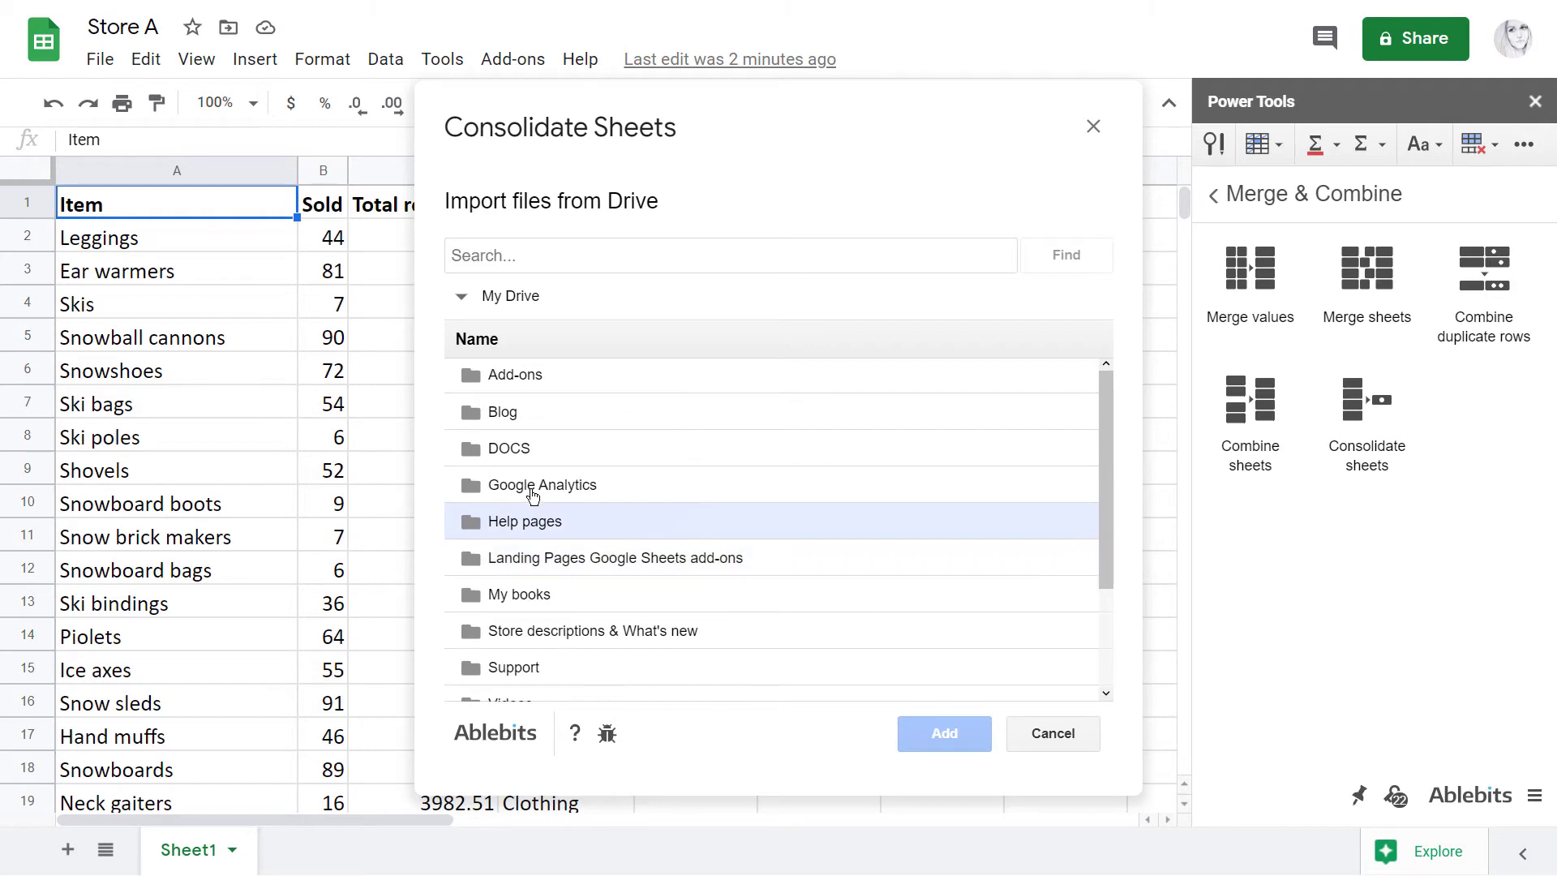
left_click(497, 258)
type("store")
key("Return")
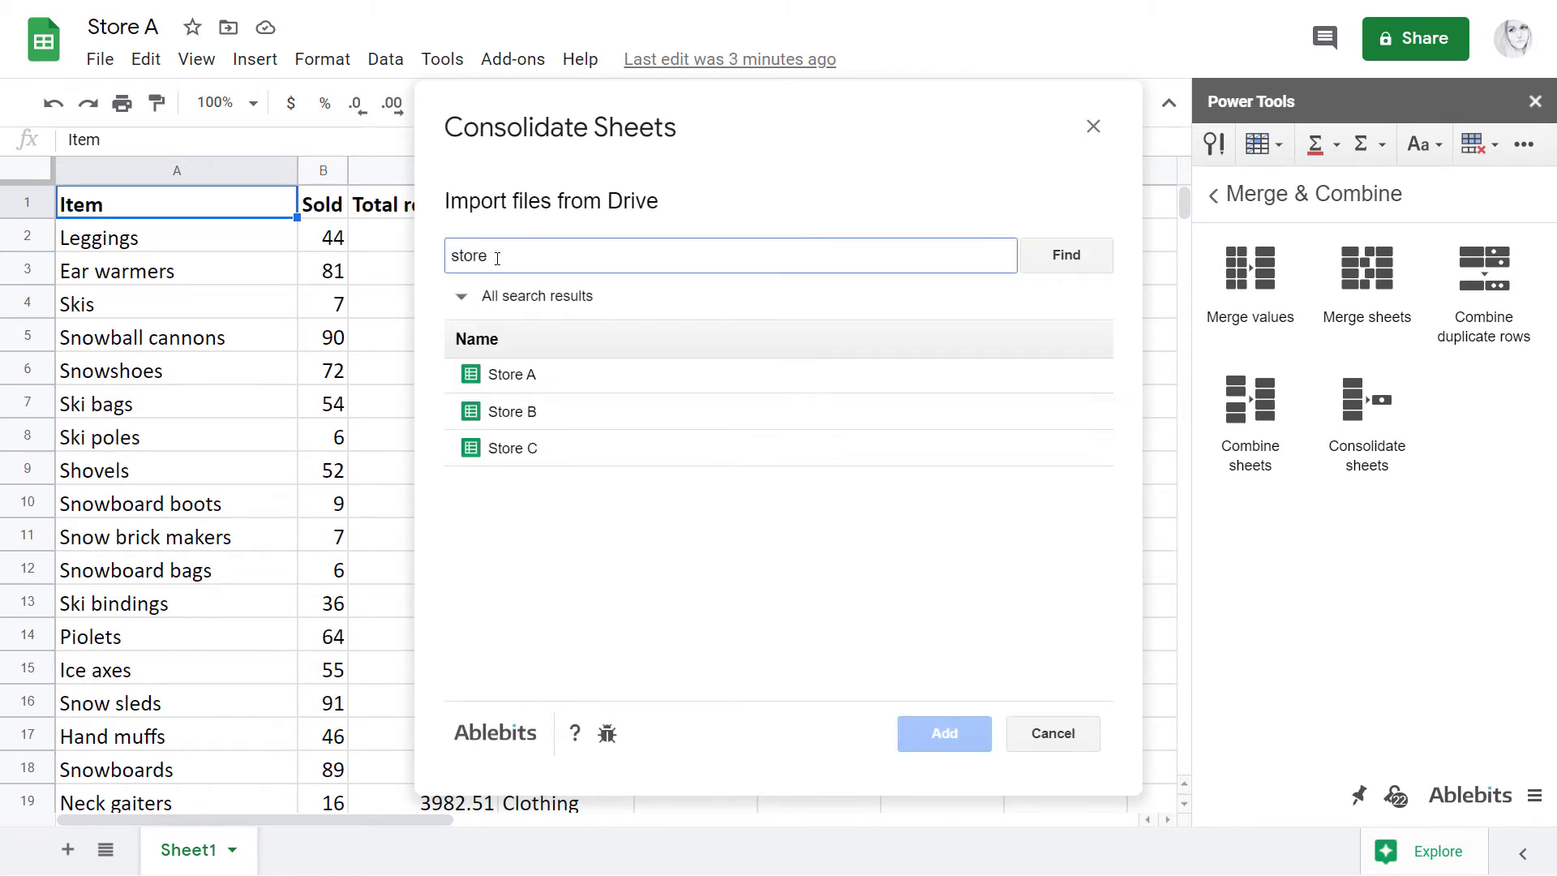
left_click(540, 414)
left_click(555, 450, "shift")
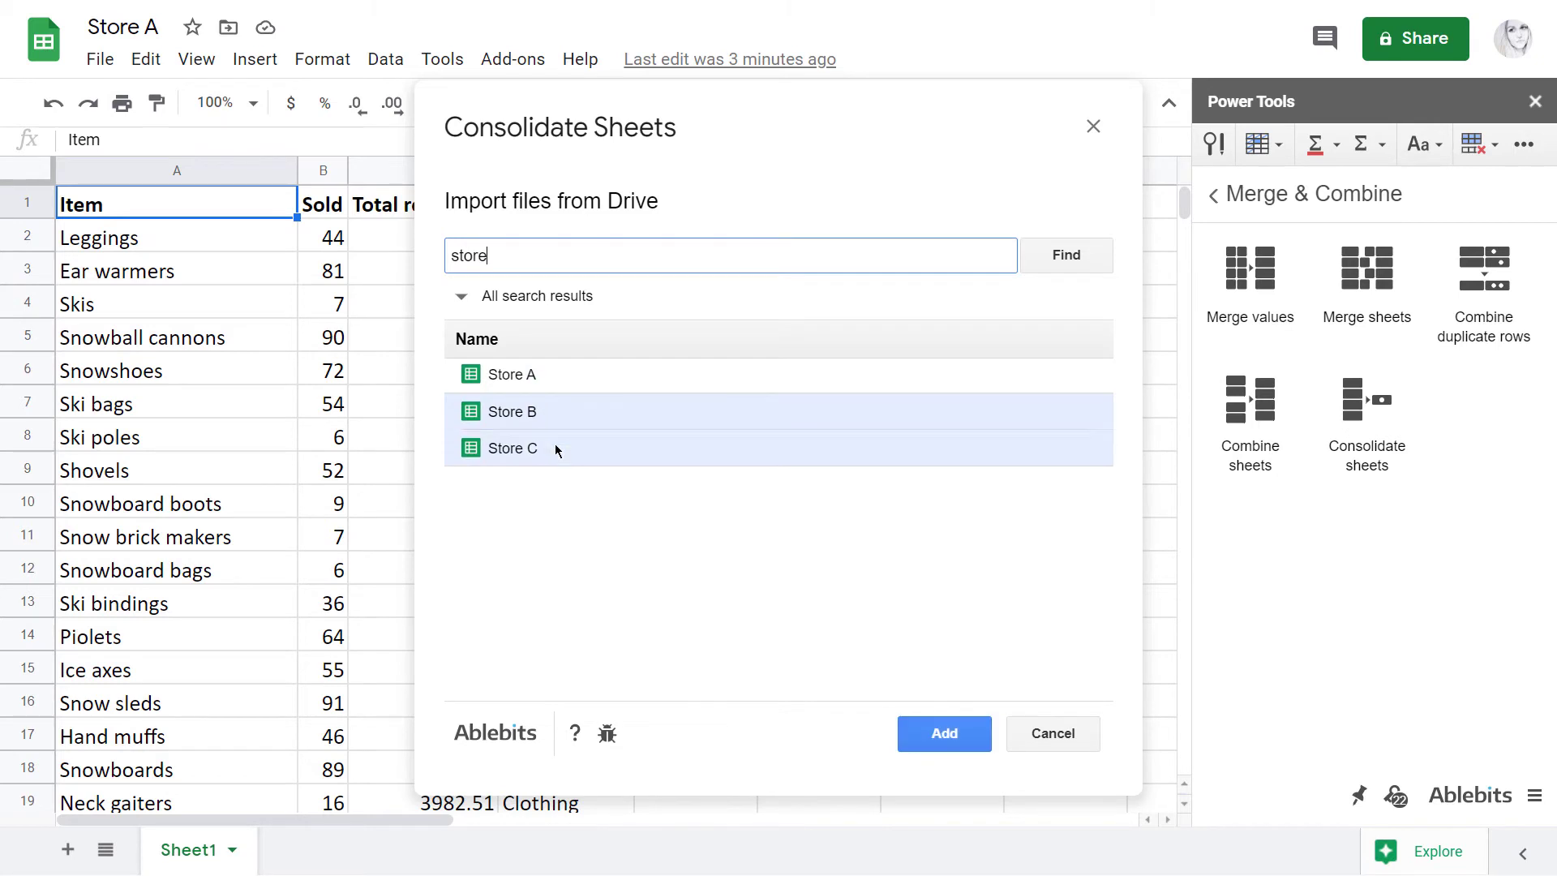
left_click(928, 733)
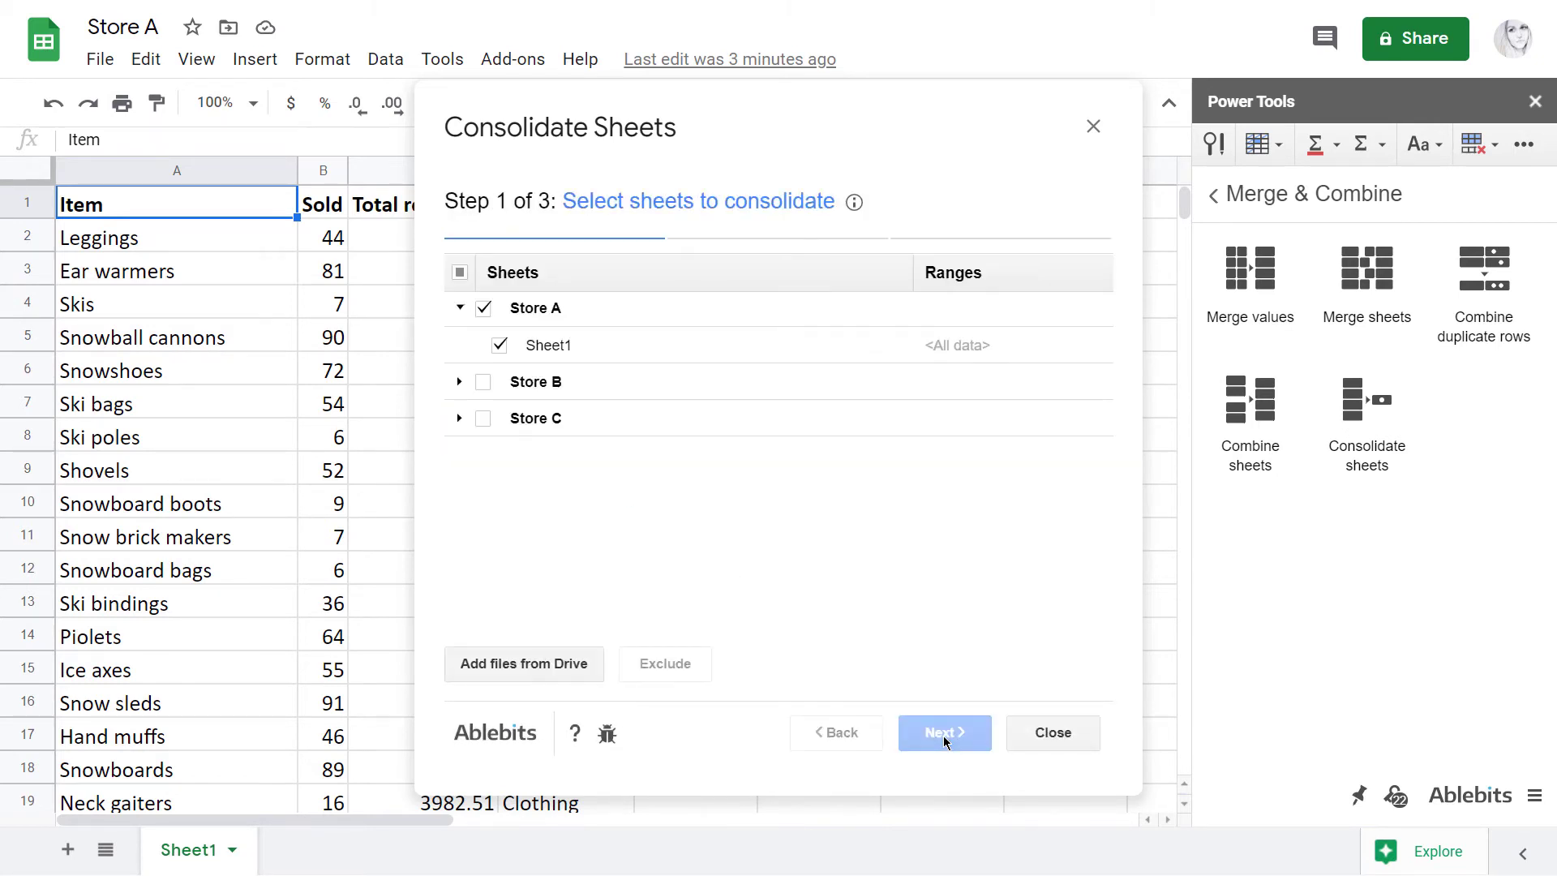
left_click(483, 382)
left_click(483, 419)
Keep SUM as the function and consolidate by header and left-column labels.
left_click(951, 729)
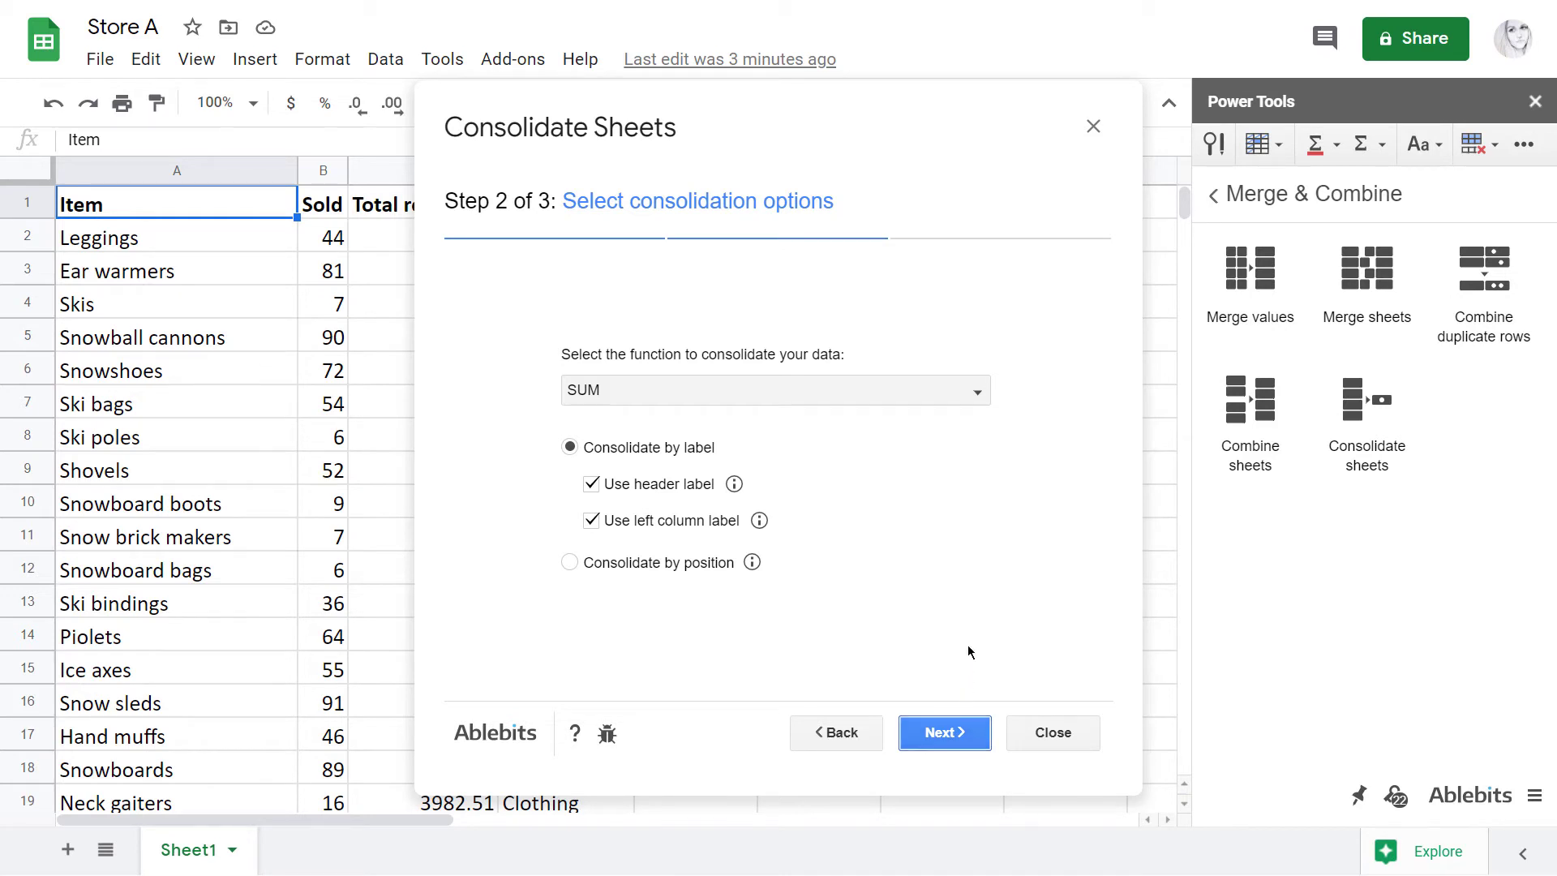
left_click(980, 392)
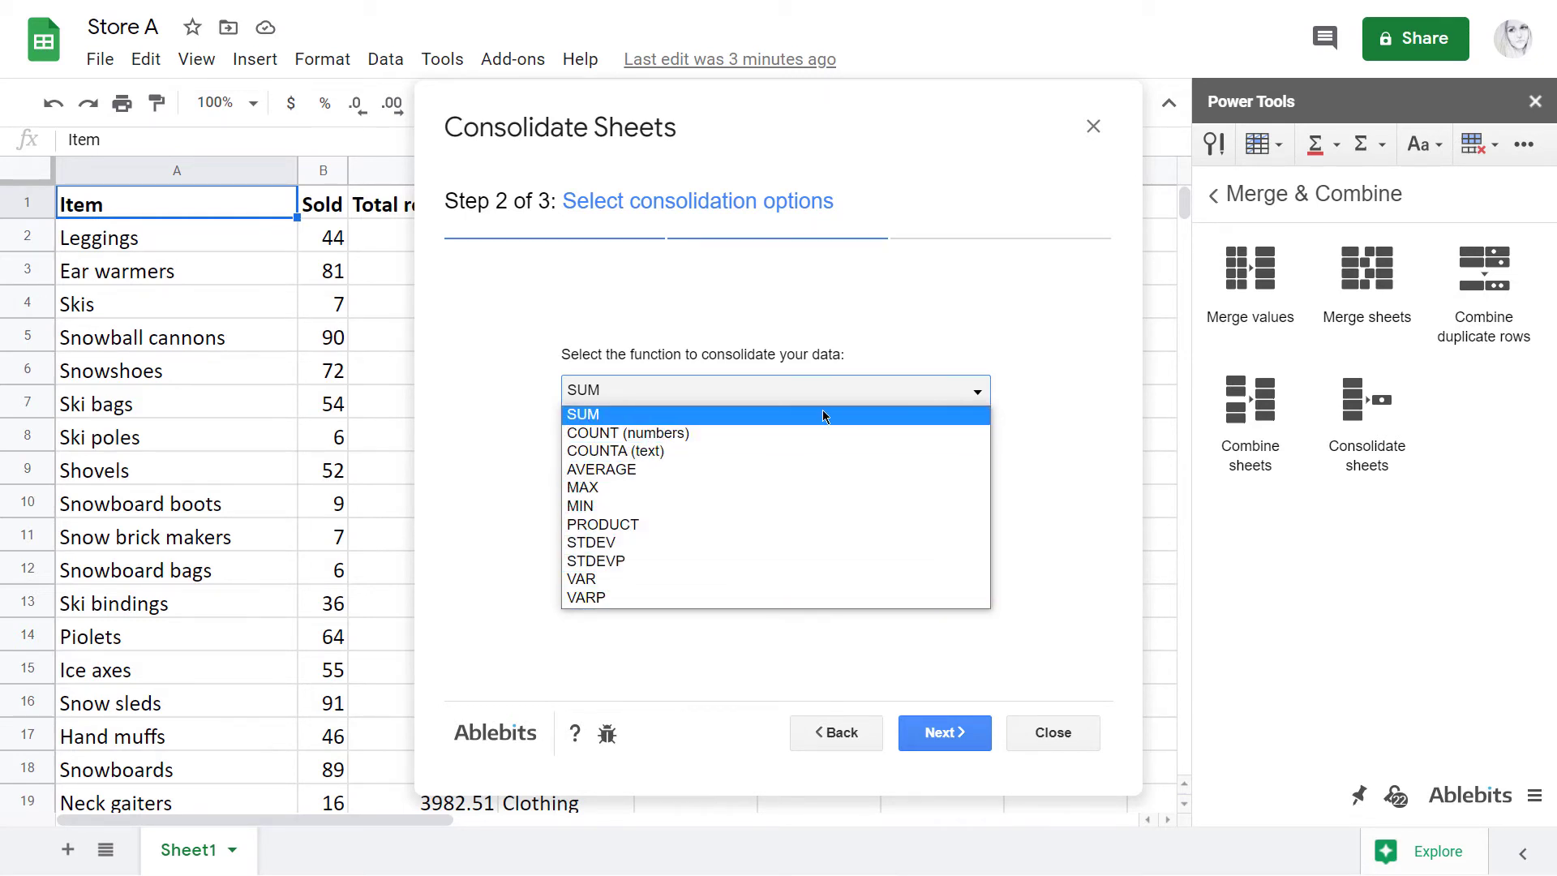
left_click(589, 416)
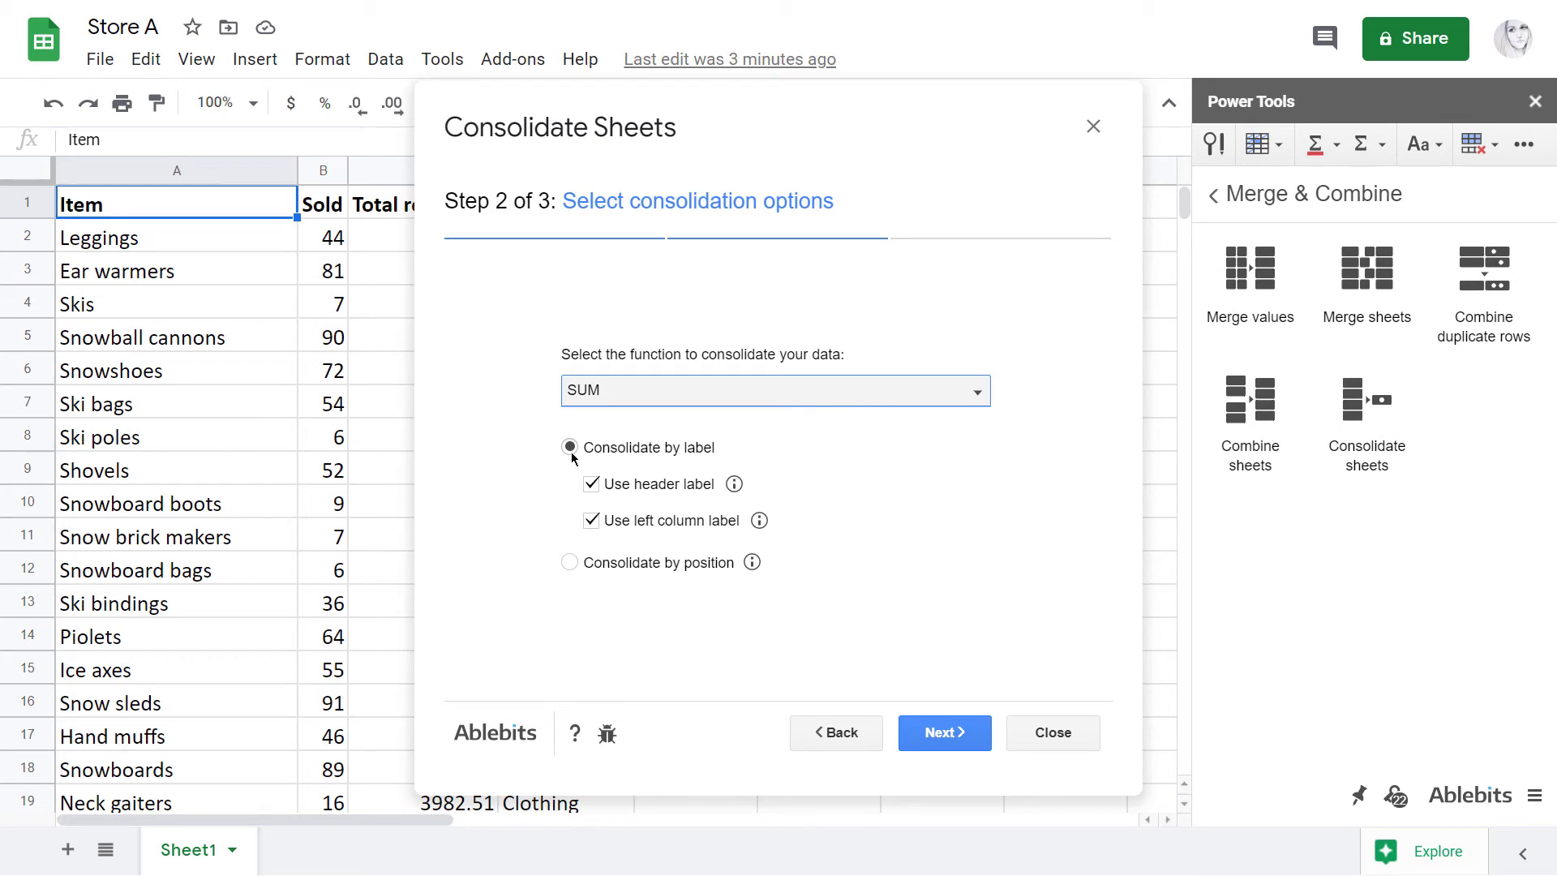
left_click(589, 482)
Output the three-store consolidation to a new spreadsheet and open it.
left_click(954, 732)
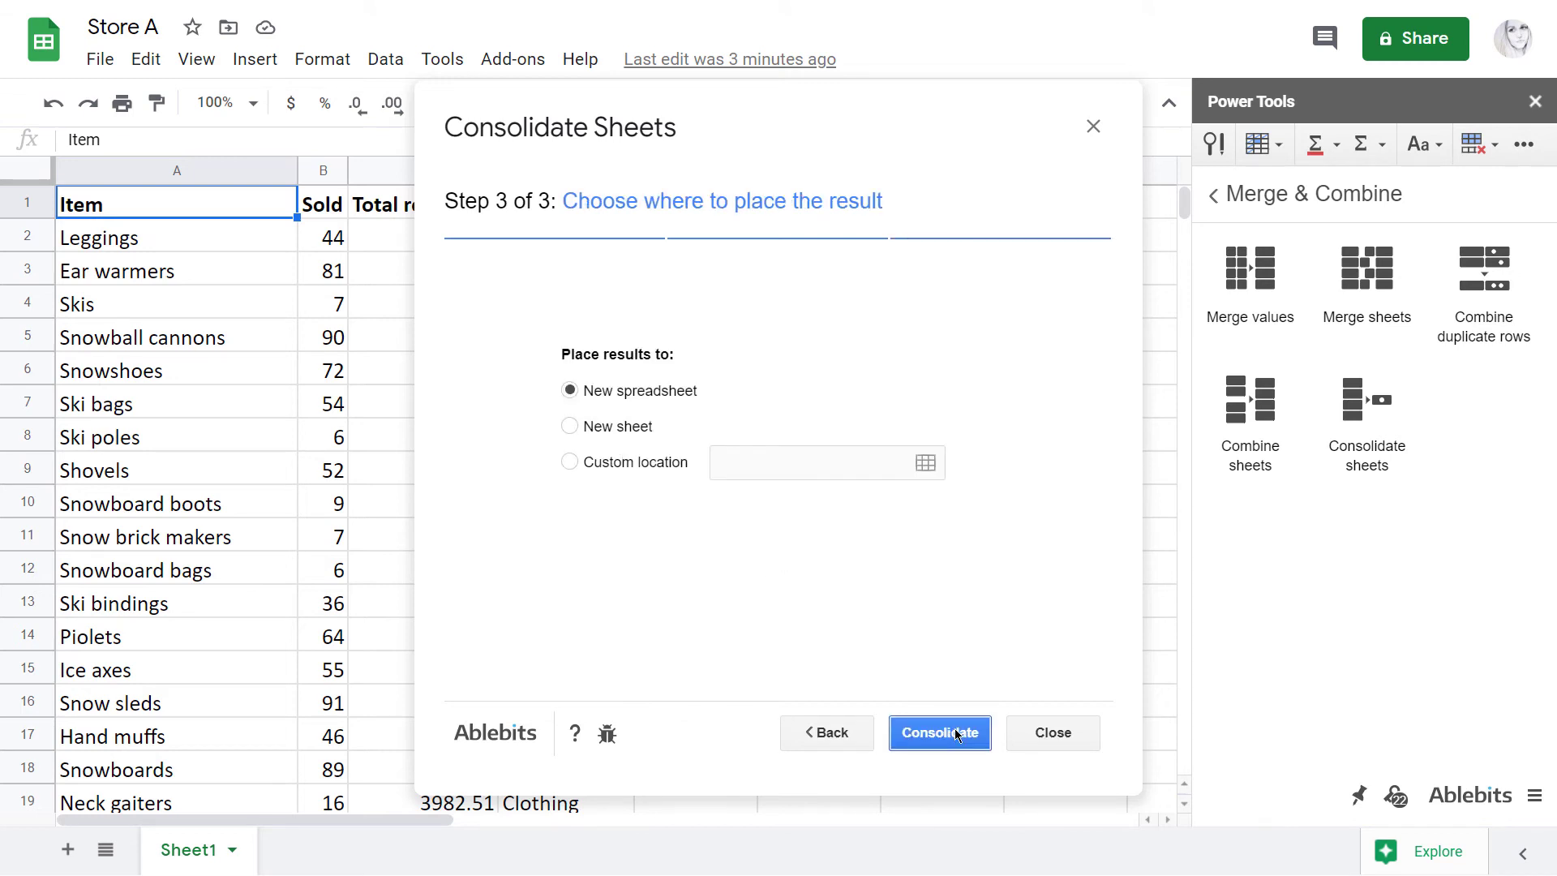
left_click(567, 392)
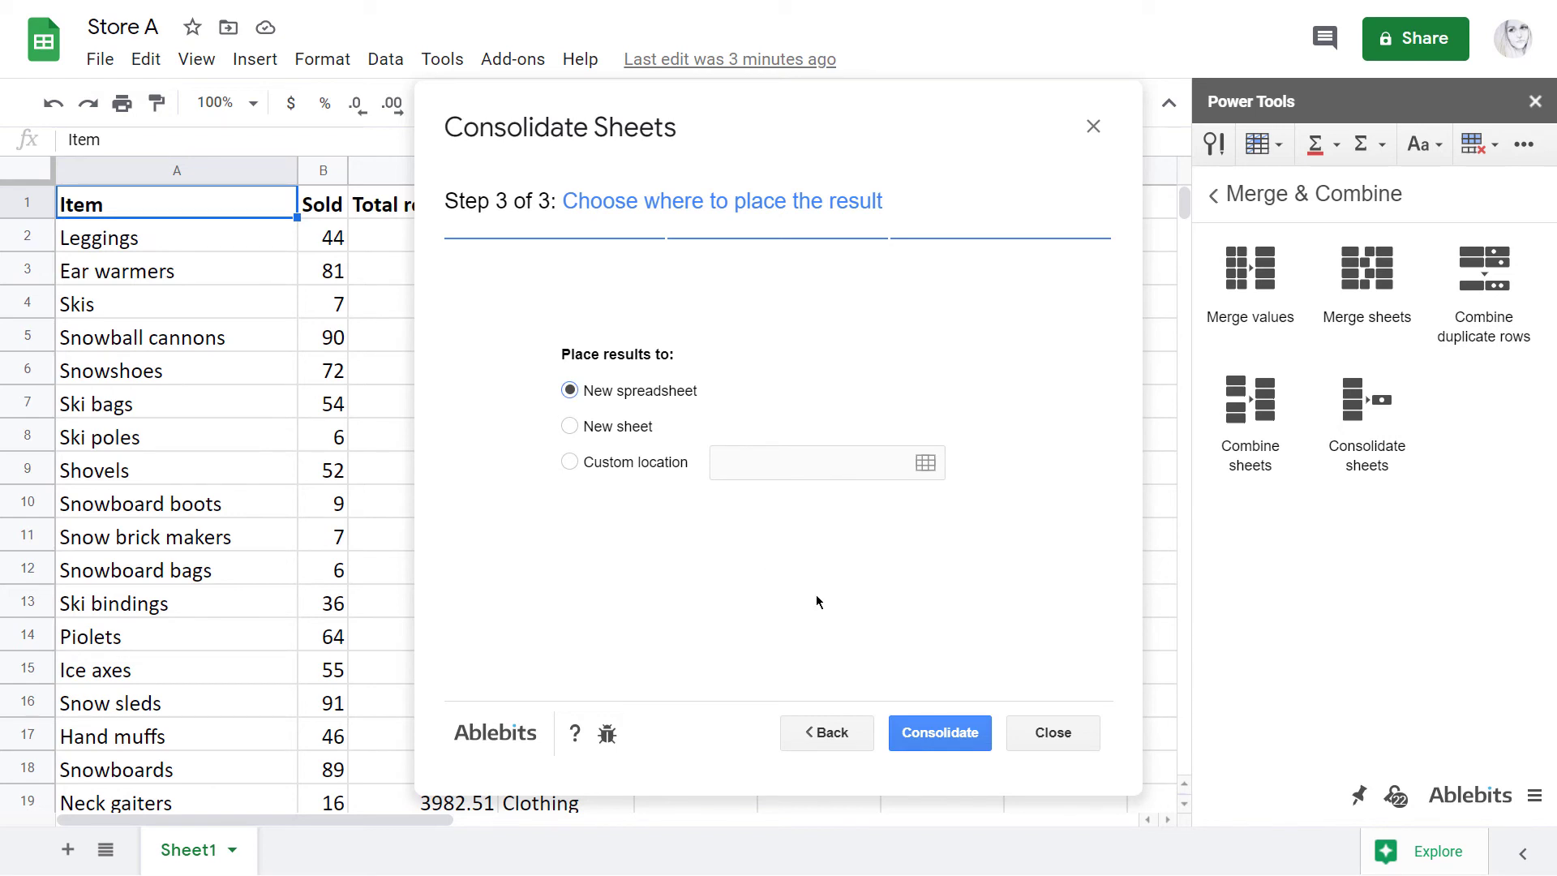
left_click(940, 743)
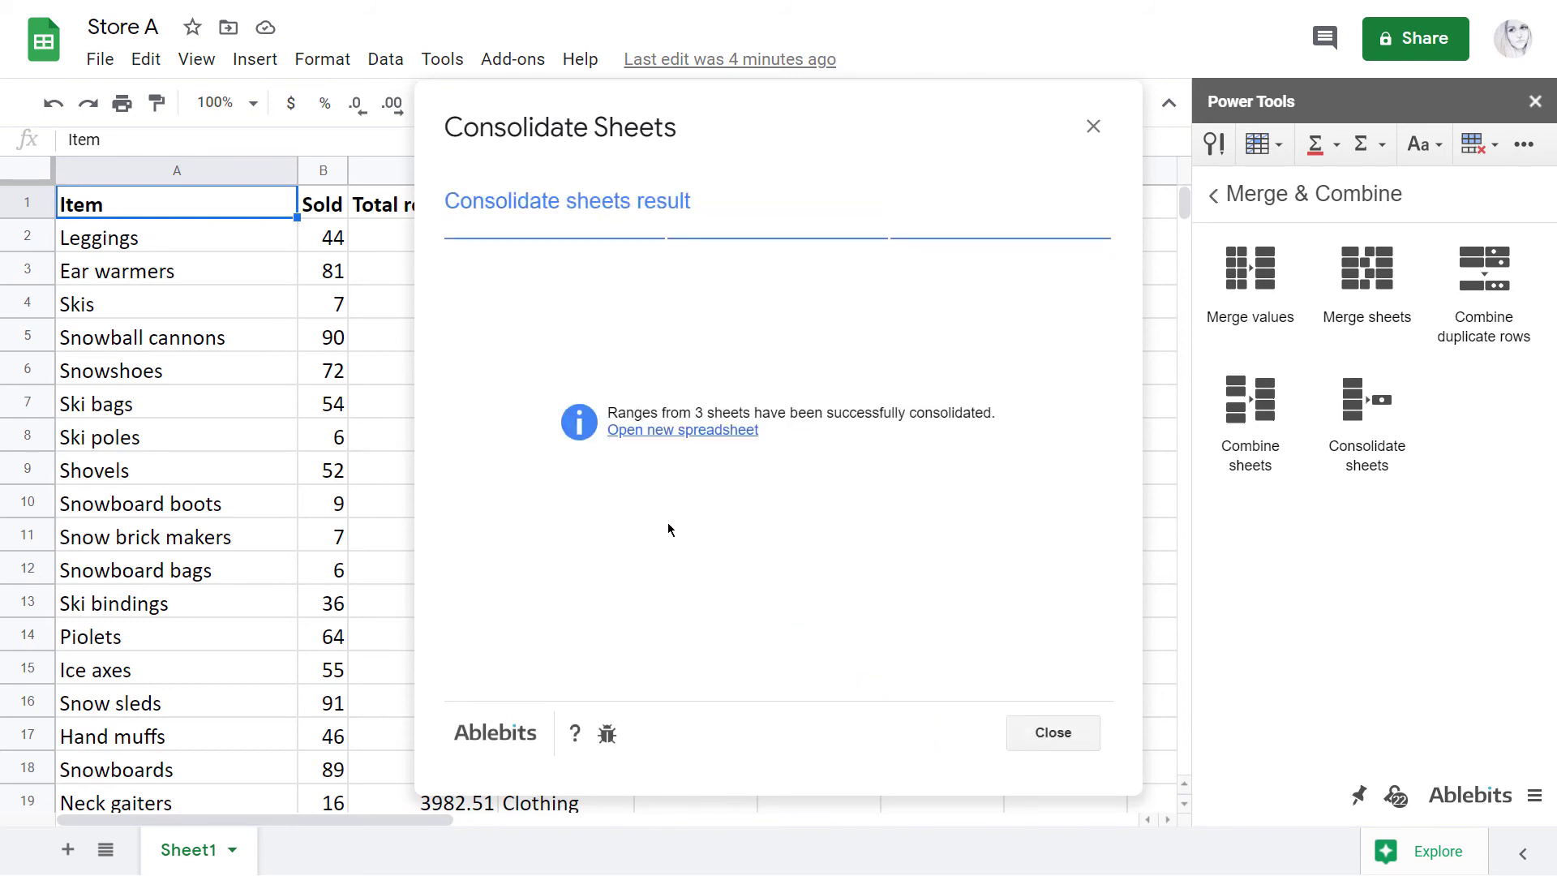
left_click(646, 432)
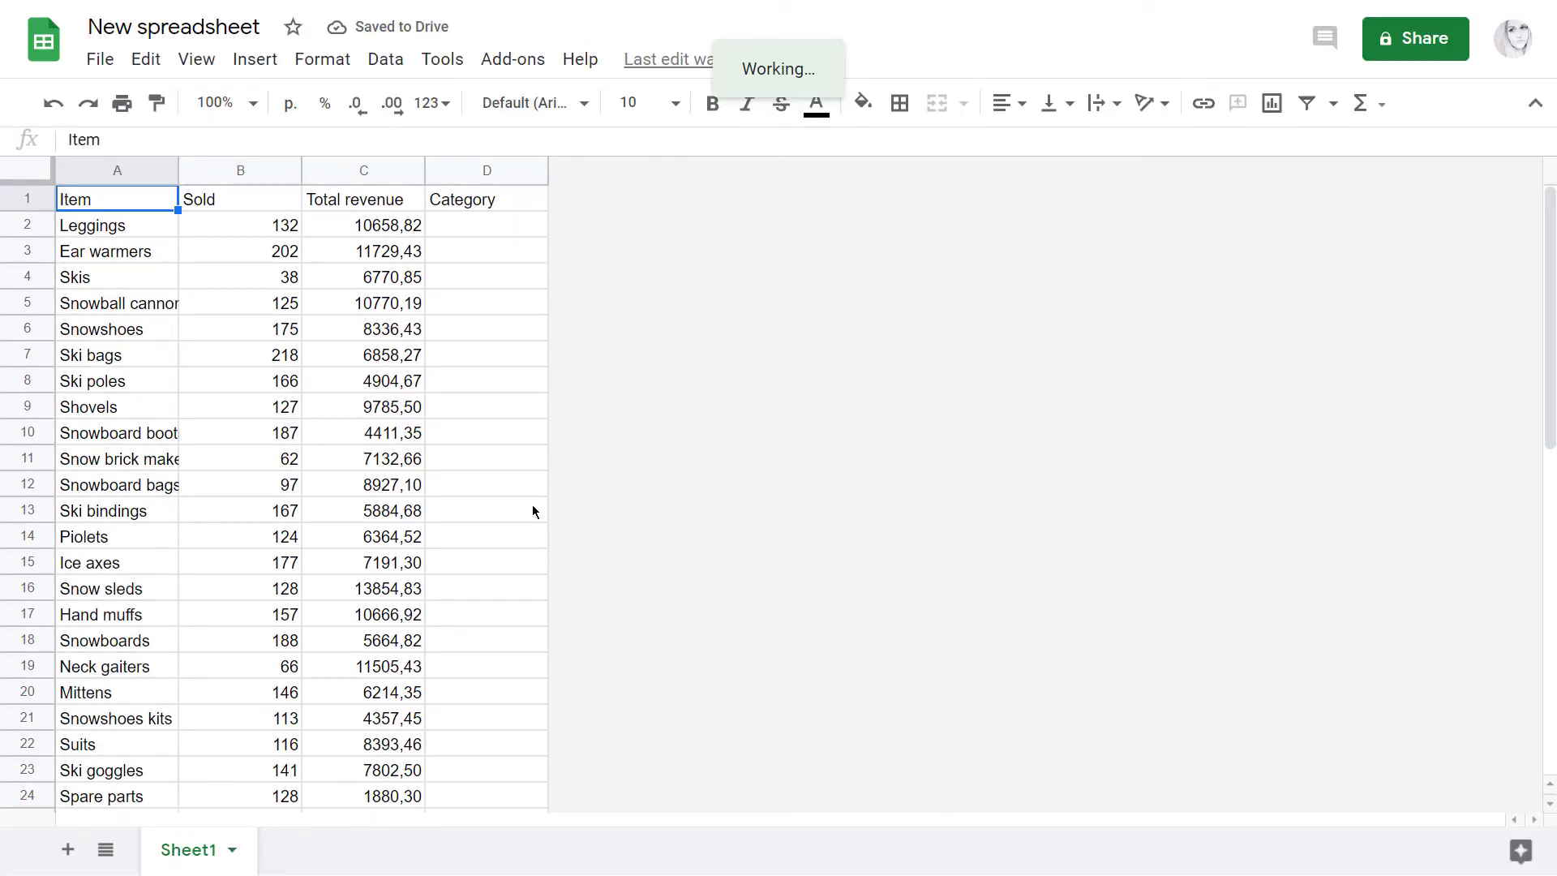
scroll(528, 514, "down", 1)
scroll(528, 508, "down", 2)
scroll(528, 508, "down", 1)
scroll(529, 510, "down", 2)
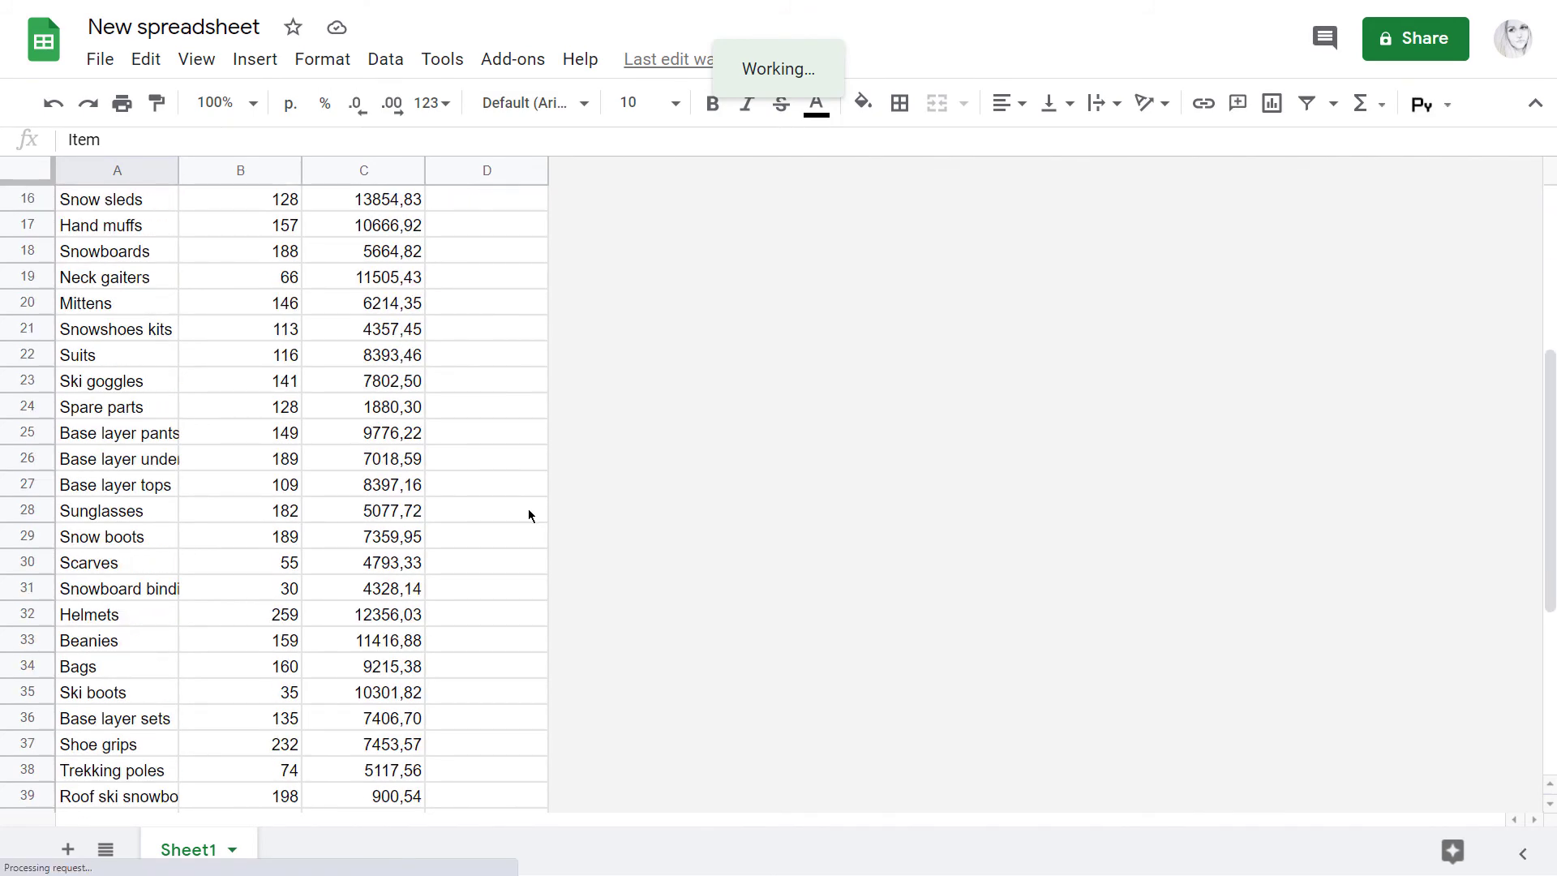
scroll(528, 509, "down", 4)
scroll(528, 508, "down", 2)
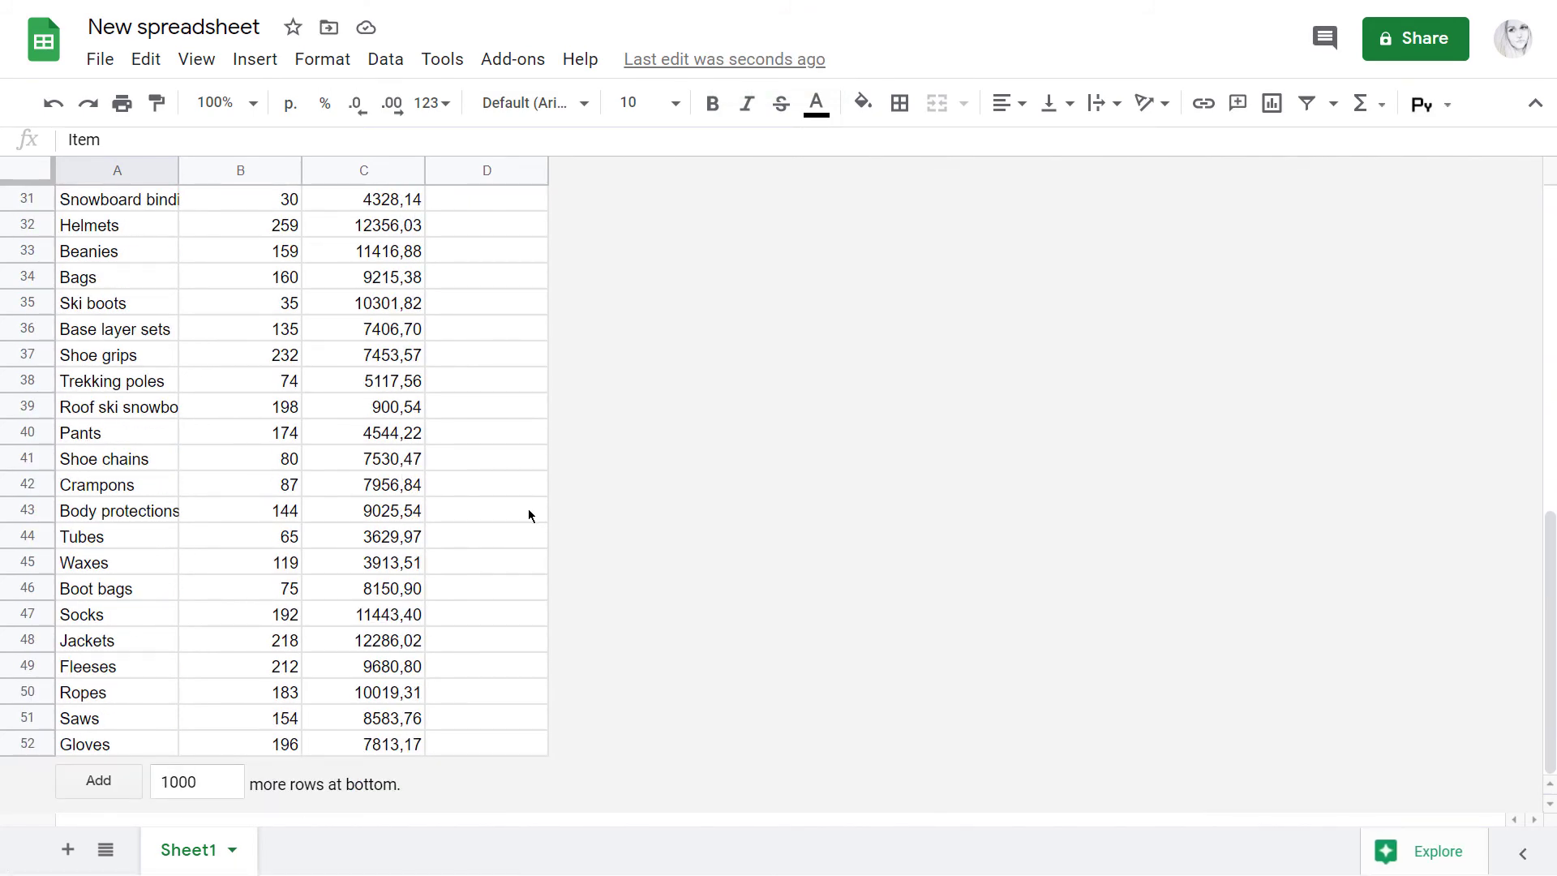
scroll(528, 509, "up", 1)
scroll(528, 509, "up", 2)
scroll(528, 509, "up", 4)
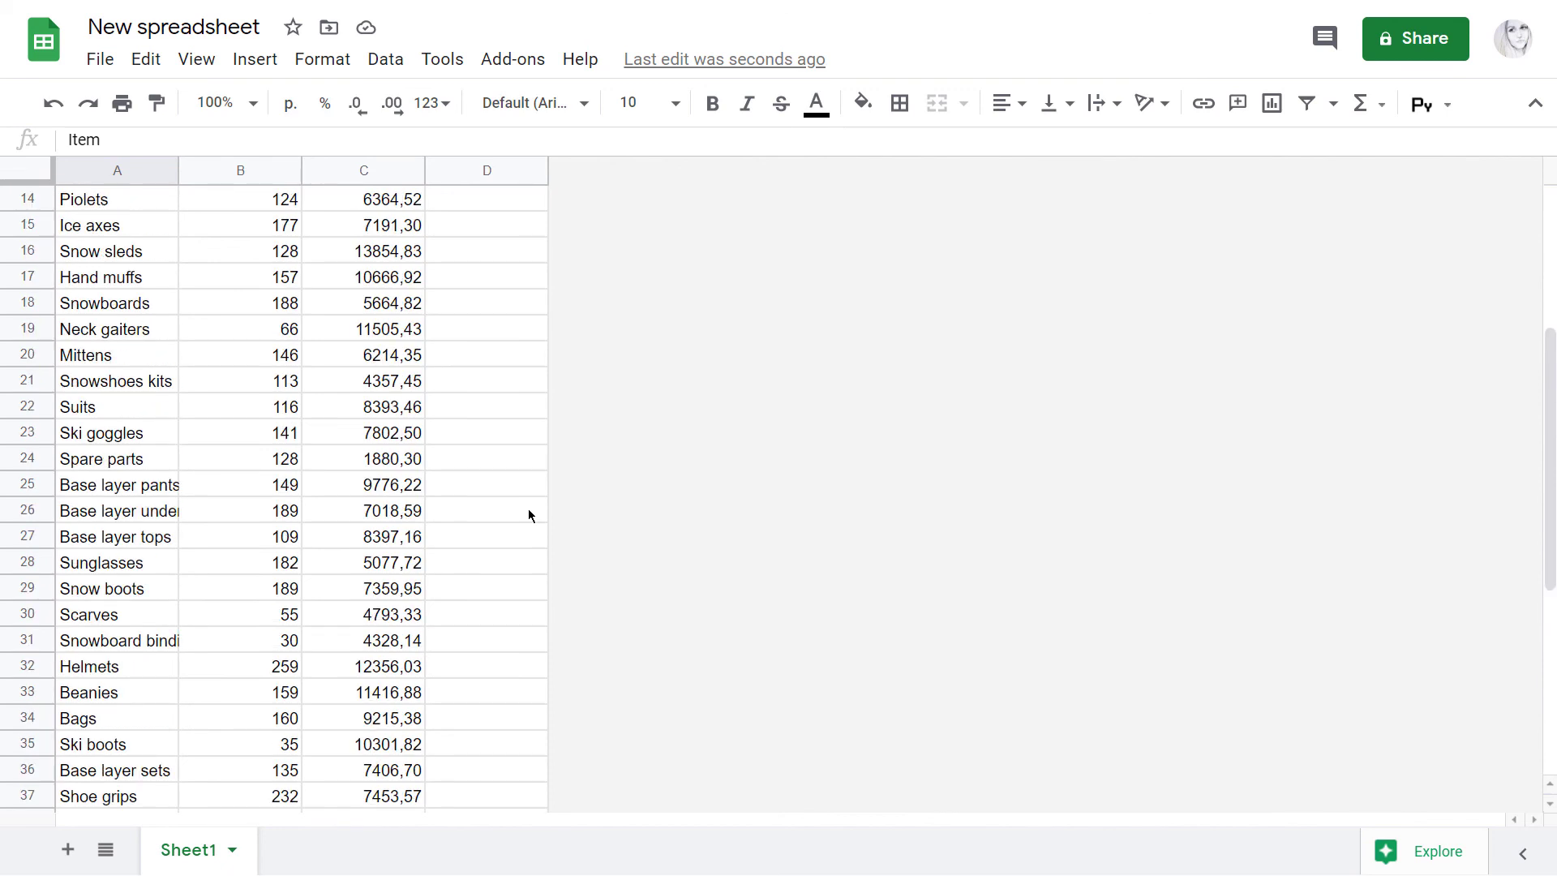
scroll(528, 509, "up", 4)
scroll(528, 508, "up", 1)
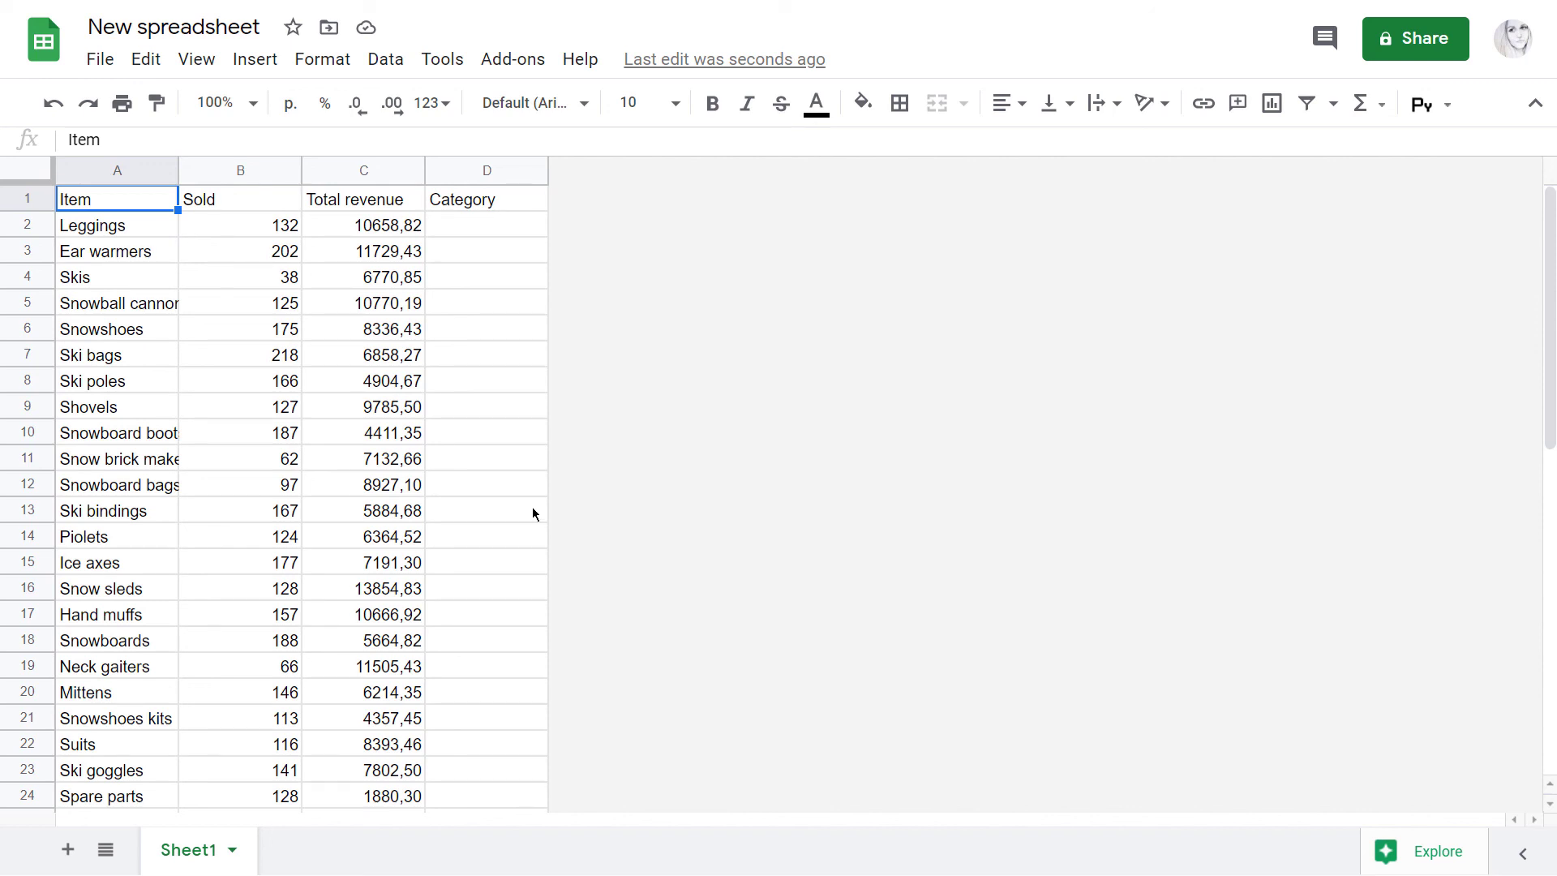
Search the Google Workspace Marketplace for 'consolidate' add-ons.
left_click(512, 58)
left_click(539, 257)
left_click(787, 107)
type("consolidate")
key("Return")
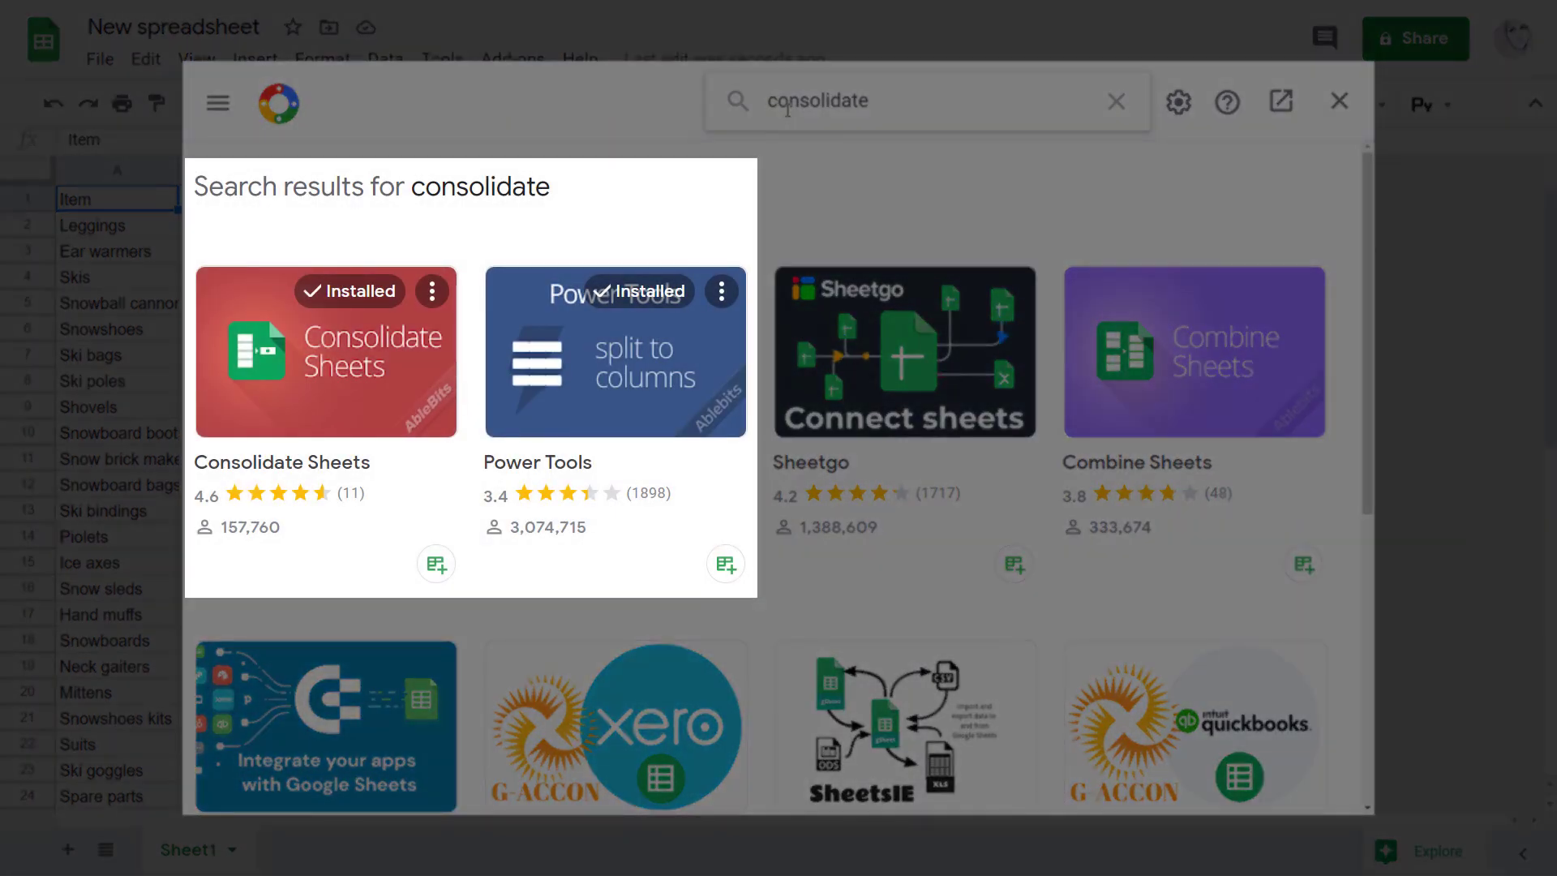